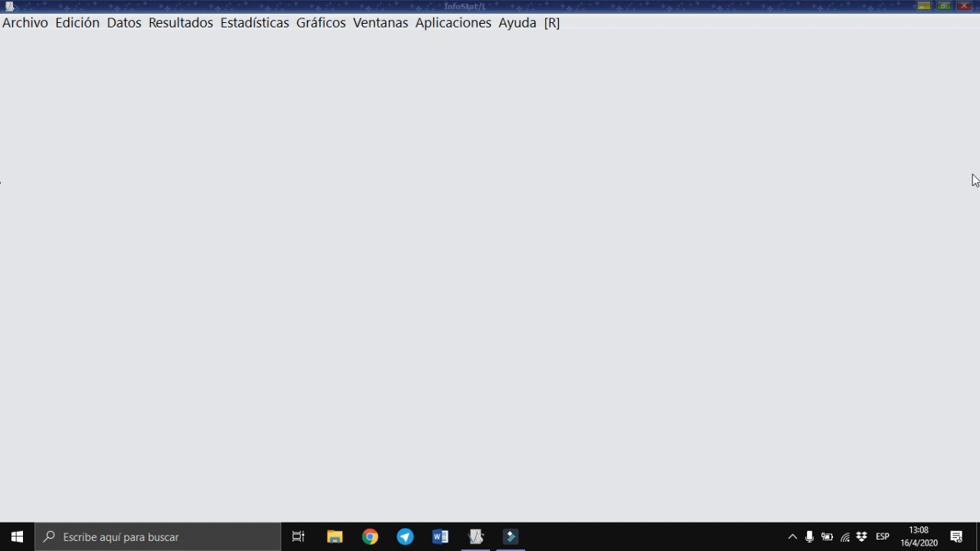
Step: Open the data table EMPLEO.IDB2 from the Tablas datos InfoStat folder
click(24, 21)
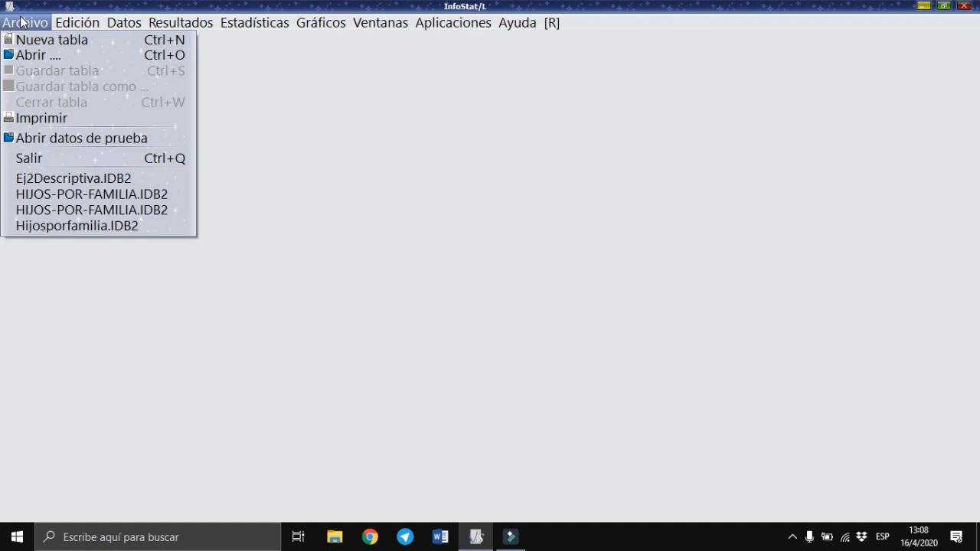
click(35, 56)
click(424, 260)
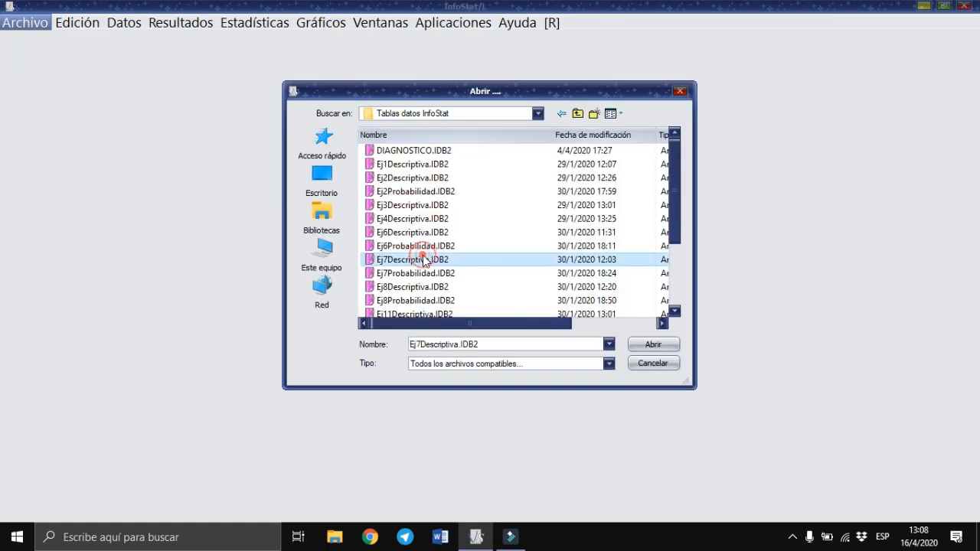
key(Down)
key(Down)
key(Down)
key(Down)
key(Down)
key(Down)
key(Down)
key(Down)
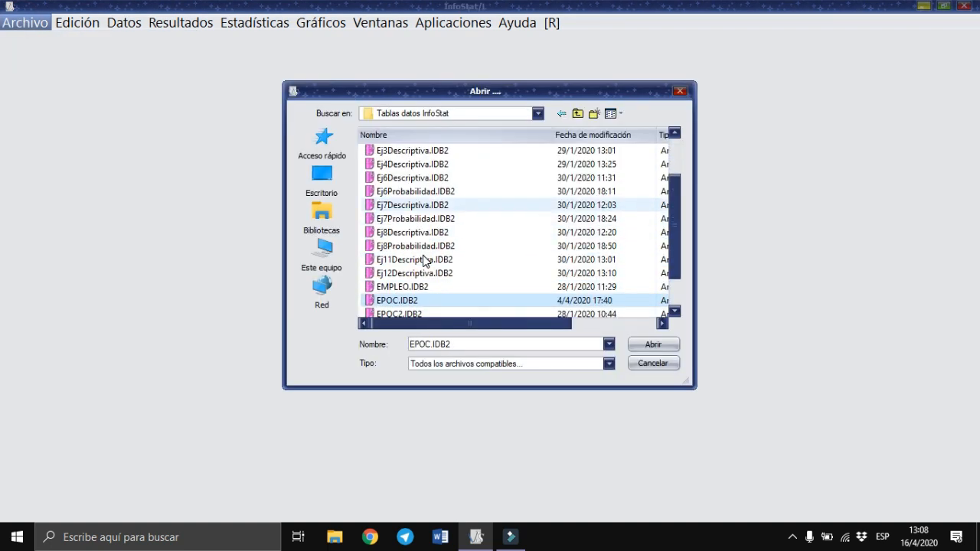
key(Down)
key(Down)
key(Down)
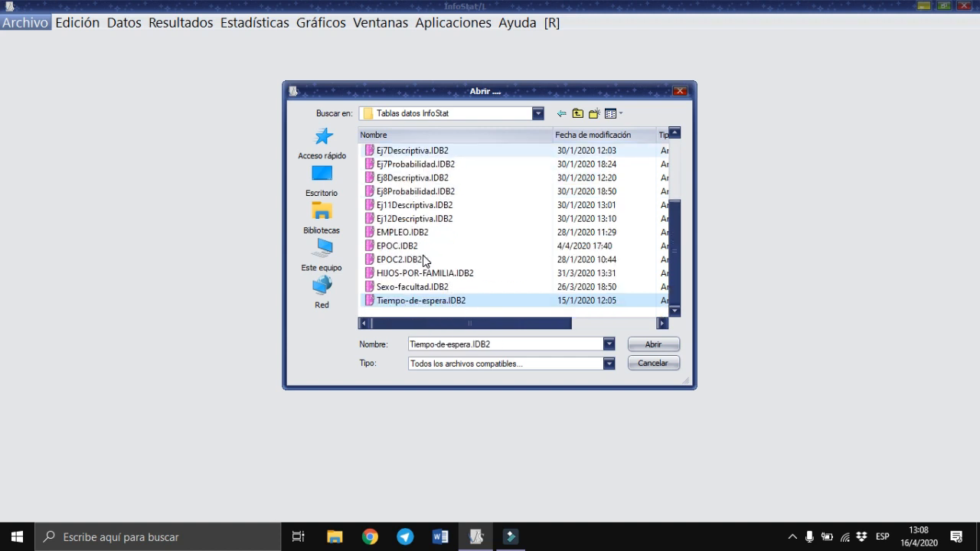
key(Up)
key(Up)
key(Up)
key(Up)
key(Up)
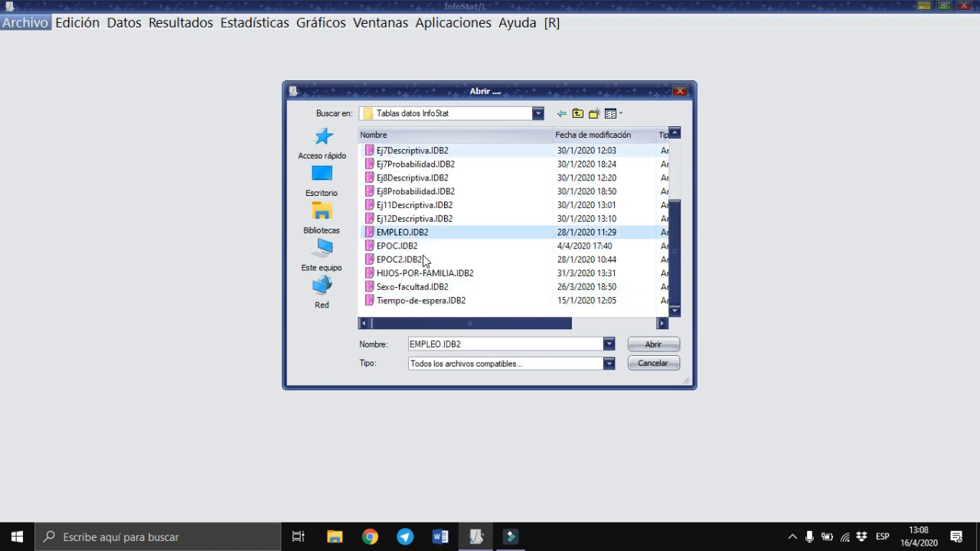
key(Return)
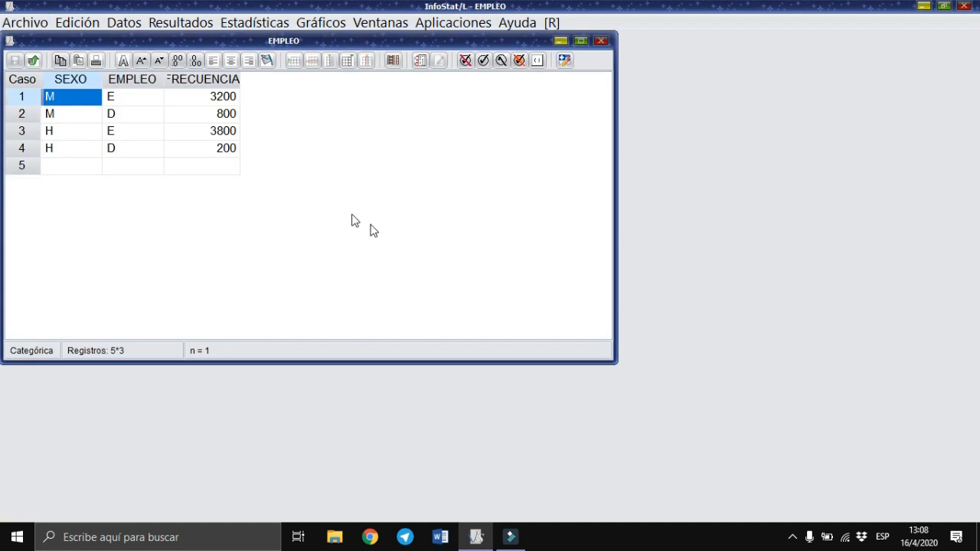
Step: Delete the empty fifth case from the EMPLEO table
click(24, 173)
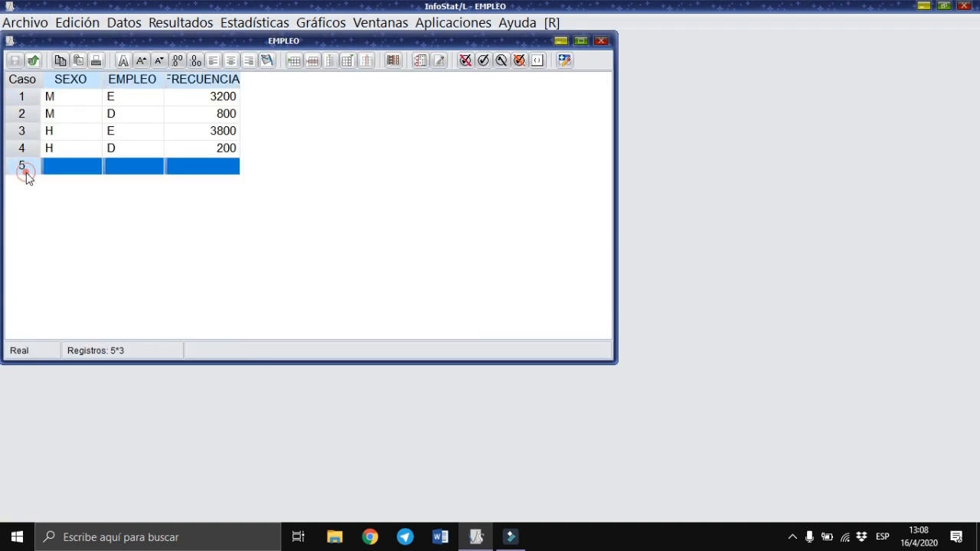
right_click(26, 174)
click(40, 160)
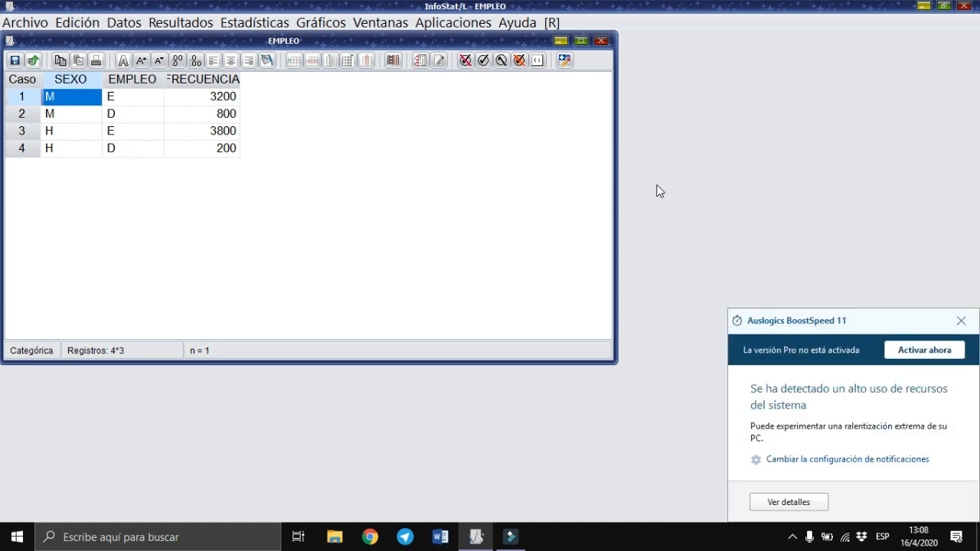
Step: Dismiss the Auslogics notification and widen the EMPLEO and FRECUENCIA columns so their headings fit
click(961, 321)
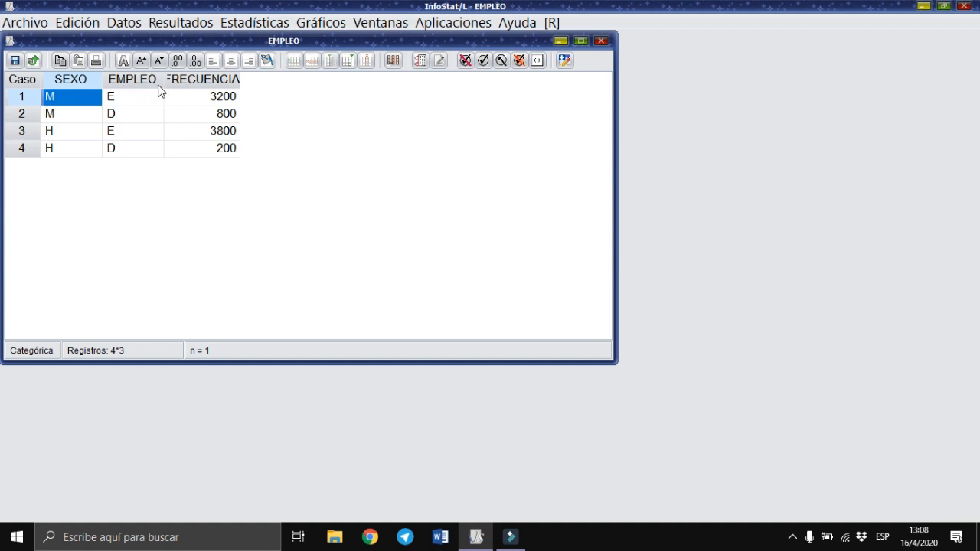
drag(166, 79, 185, 79)
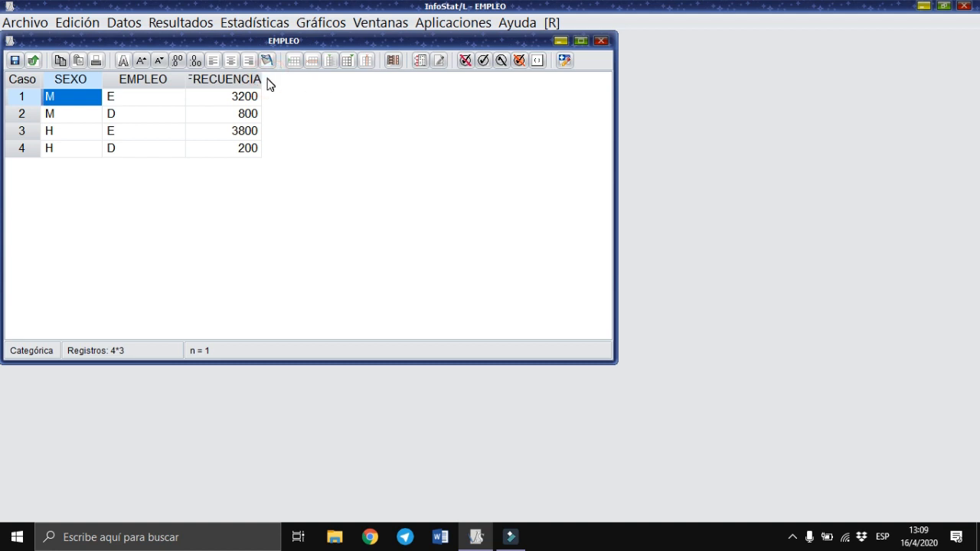
drag(258, 79, 297, 79)
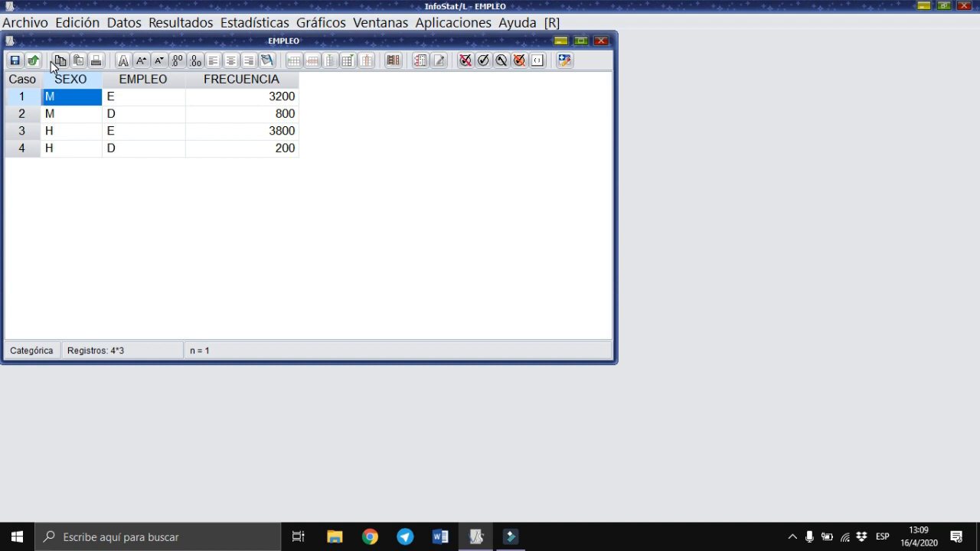
Step: Create a new table and move its window beside the EMPLEO data so both remain readable
click(35, 23)
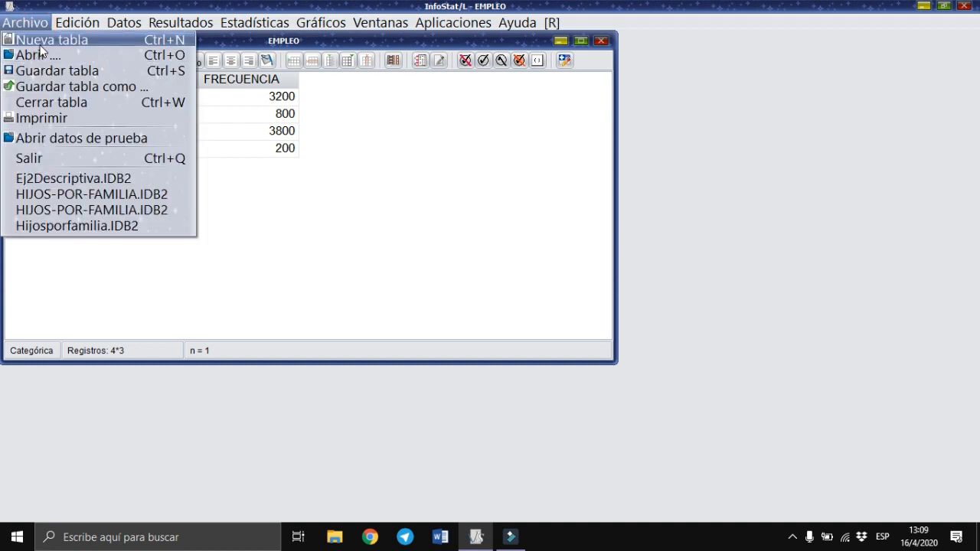
click(42, 44)
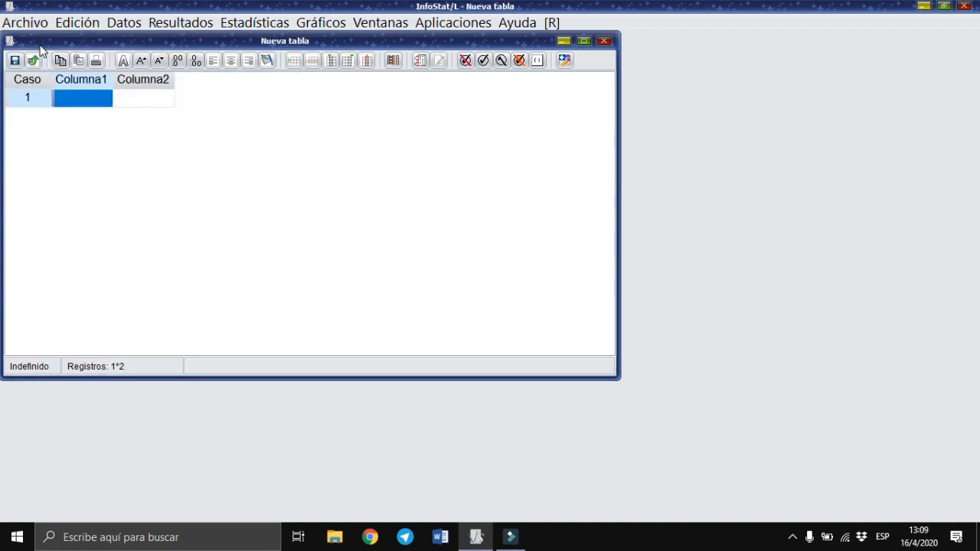
drag(137, 41, 525, 72)
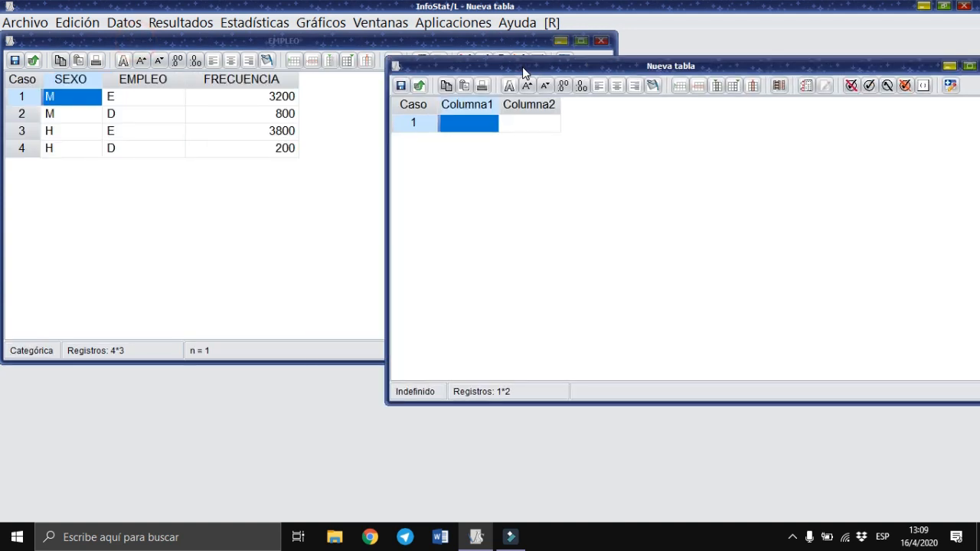
Step: Label the new table's two columns SEXO and EMPLEO
double_click(477, 107)
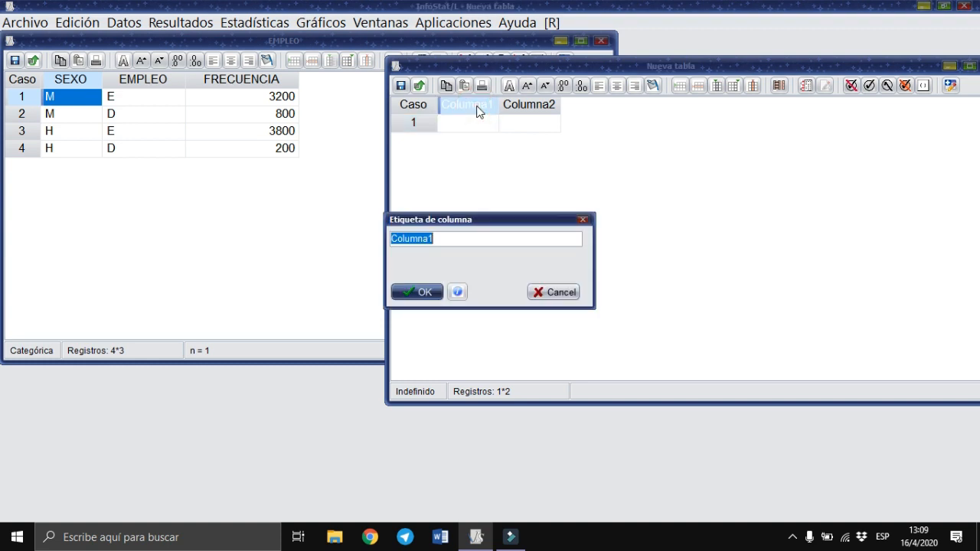
text(SEX)
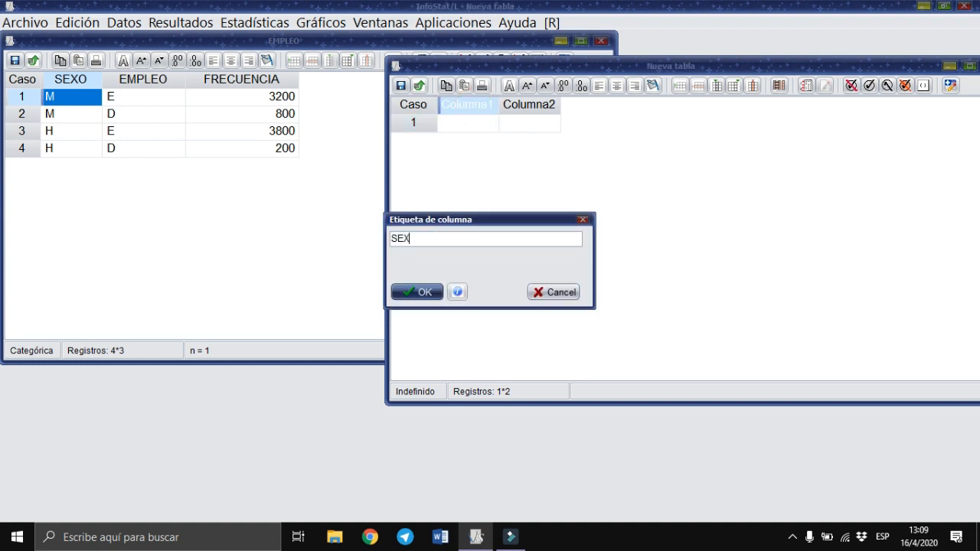
text(O)
key(Return)
double_click(496, 109)
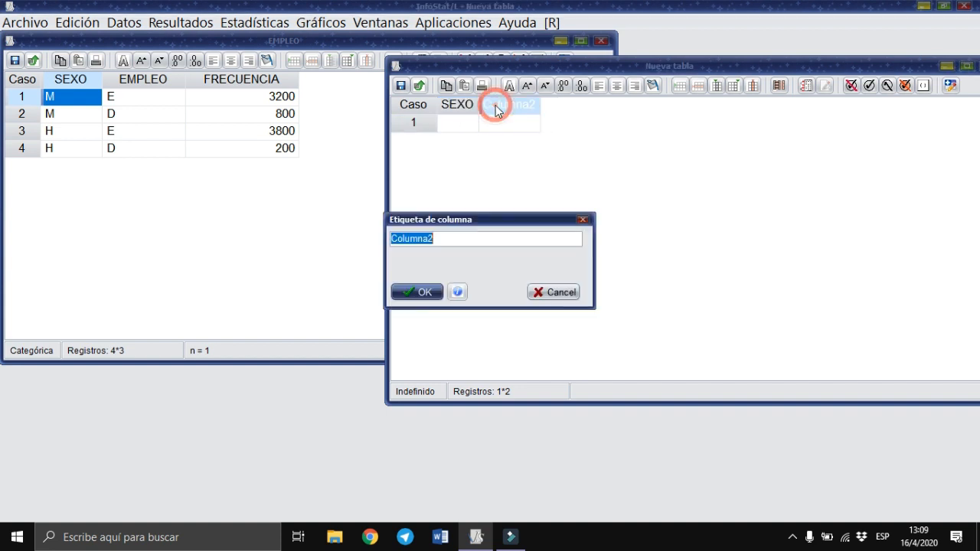
text(EMPL)
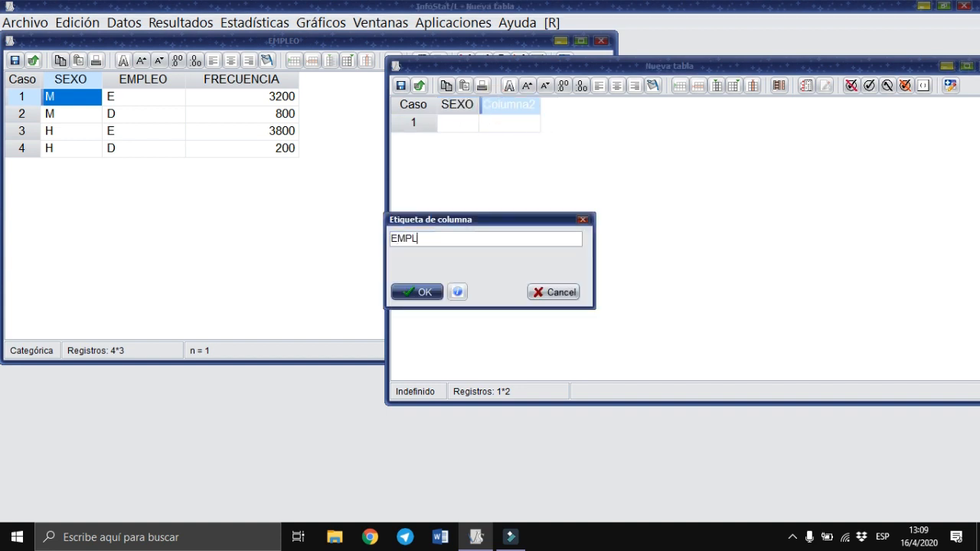
text(EO)
key(Return)
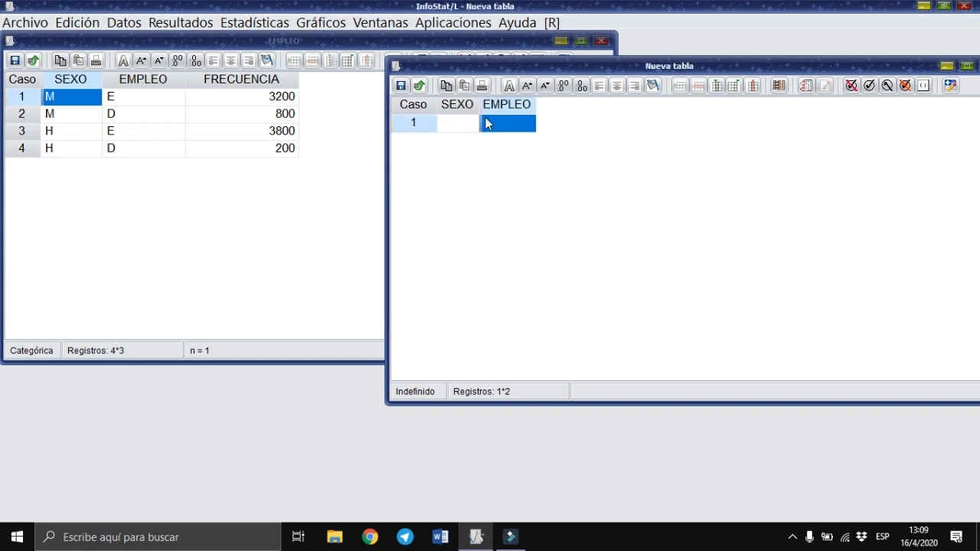
Step: Fill cases 1 to 3 of the new table with M under SEXO and E under EMPLEO
click(473, 124)
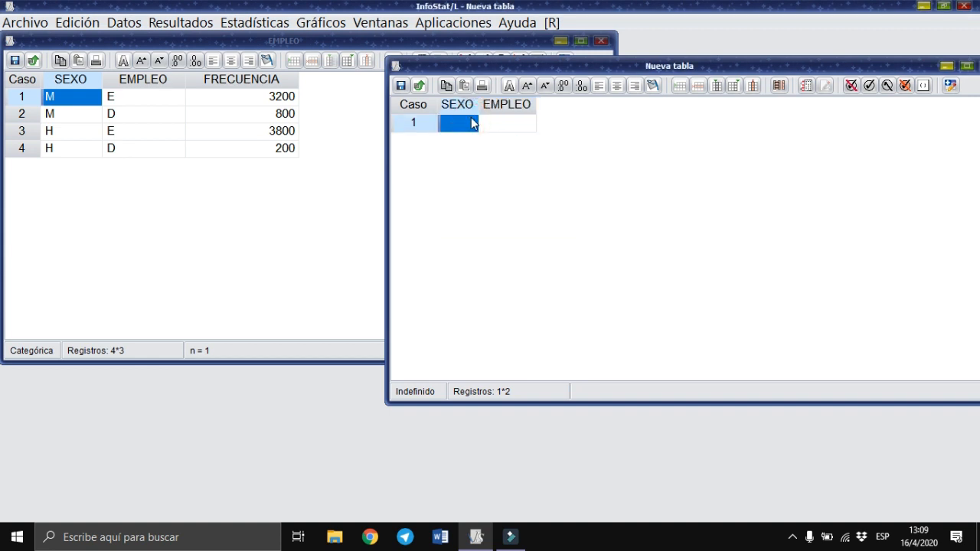
text(M)
key(Return)
text(M)
key(Return)
click(471, 122)
key(Tab)
text(E)
key(Return)
text(E)
key(Return)
text(E)
key(shift+Tab)
text(M)
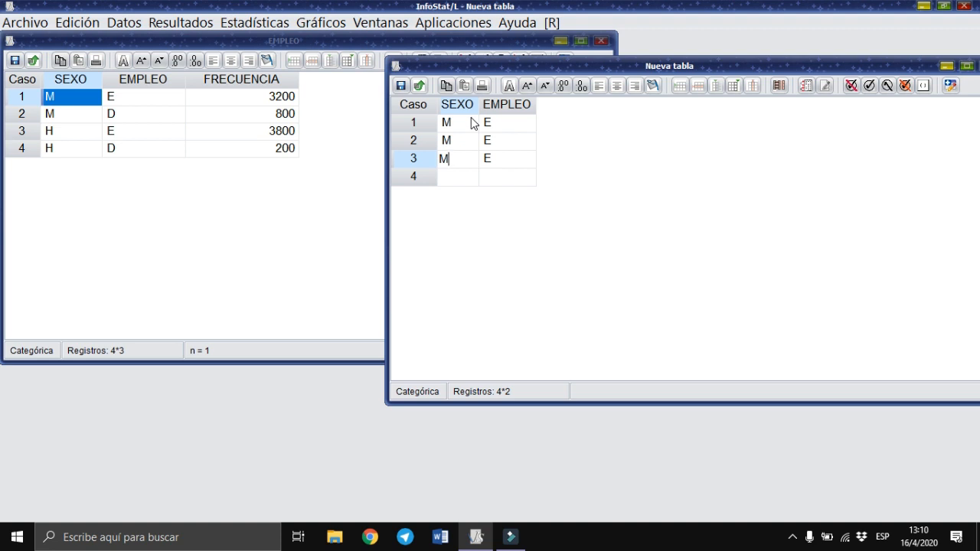
Step: Enter H in the SEXO column for cases 4 to 6 of the new table
click(508, 177)
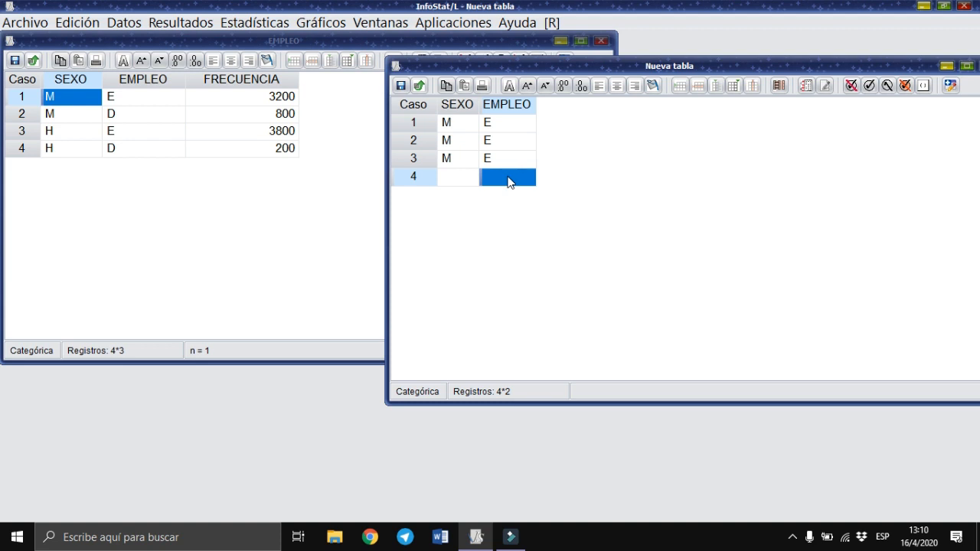
key(Left)
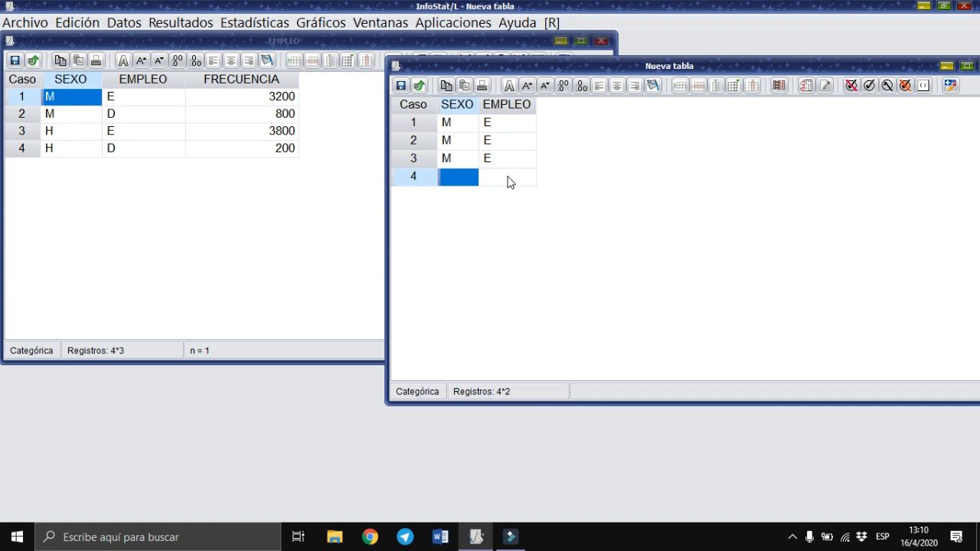
text(H)
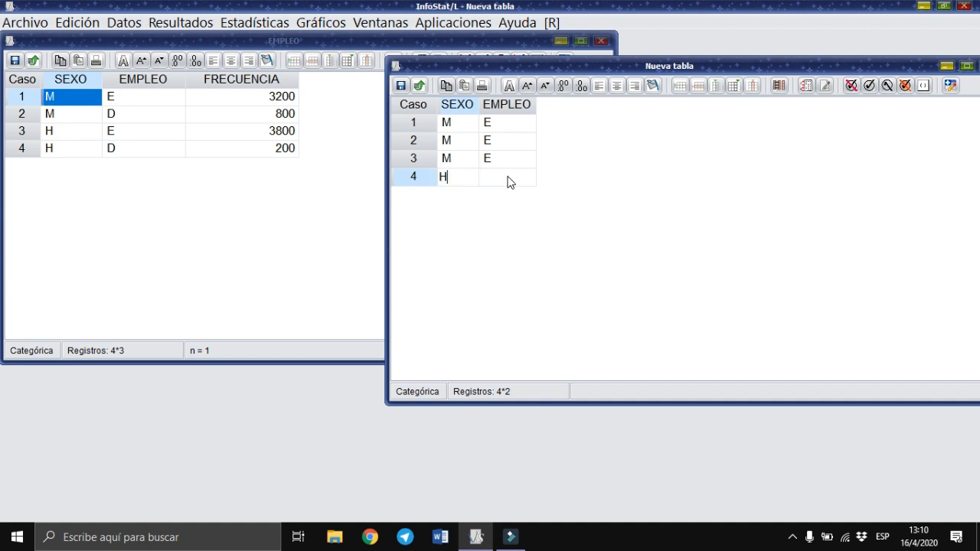
key(Return)
text(H)
key(Return)
key(Right)
key(Up)
key(Up)
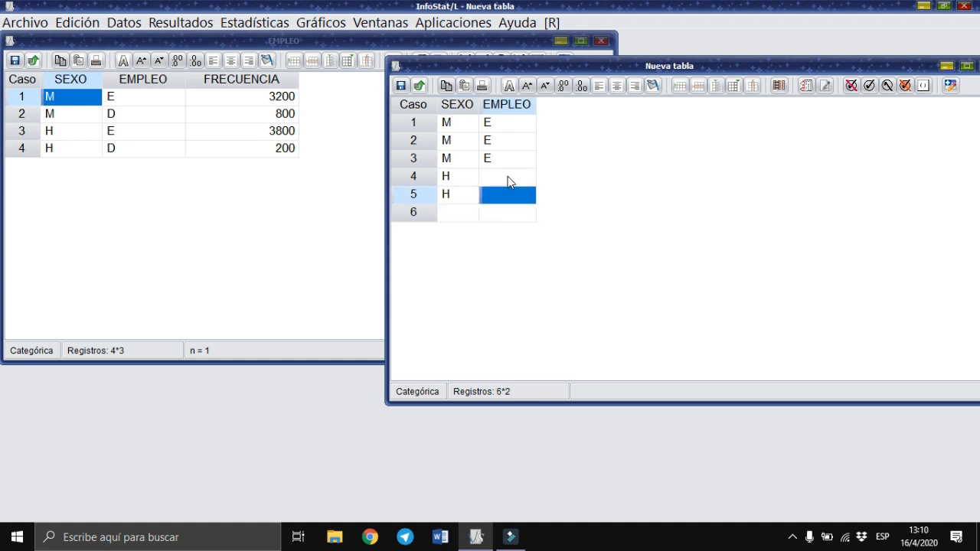
key(Down)
key(Down)
key(Left)
text(H)
key(Right)
Step: Enter D in the EMPLEO column for cases 4 to 6 of the new table
click(510, 177)
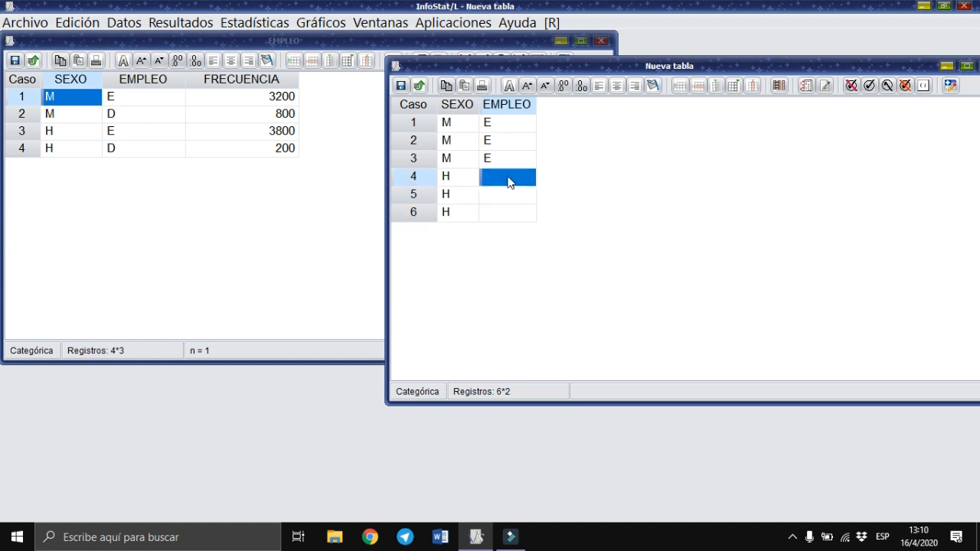
text(D)
key(Return)
text(D)
key(Return)
text(D)
click(469, 175)
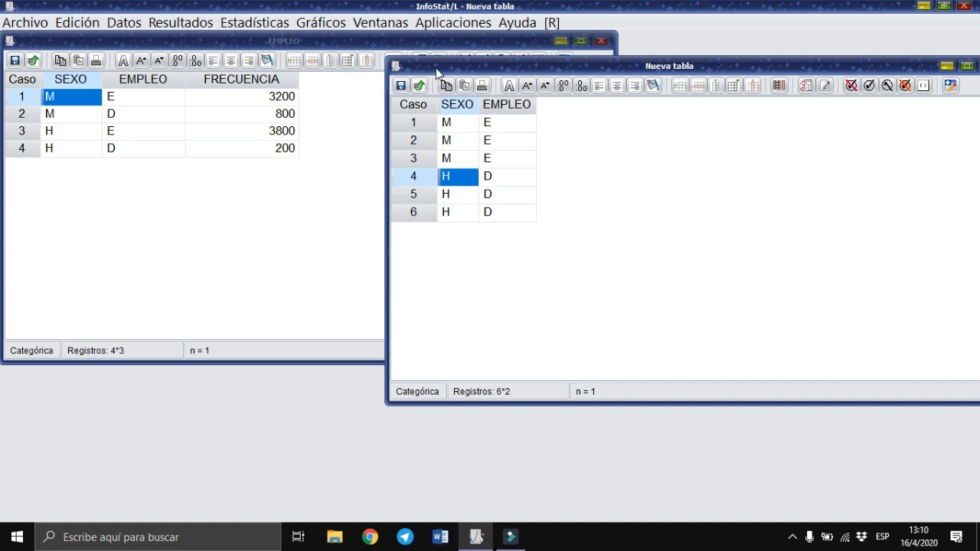
Step: Start a contingency table analysis of the new table with SEXO and EMPLEO as classification criteria, leaving strata and frequencies empty
click(266, 20)
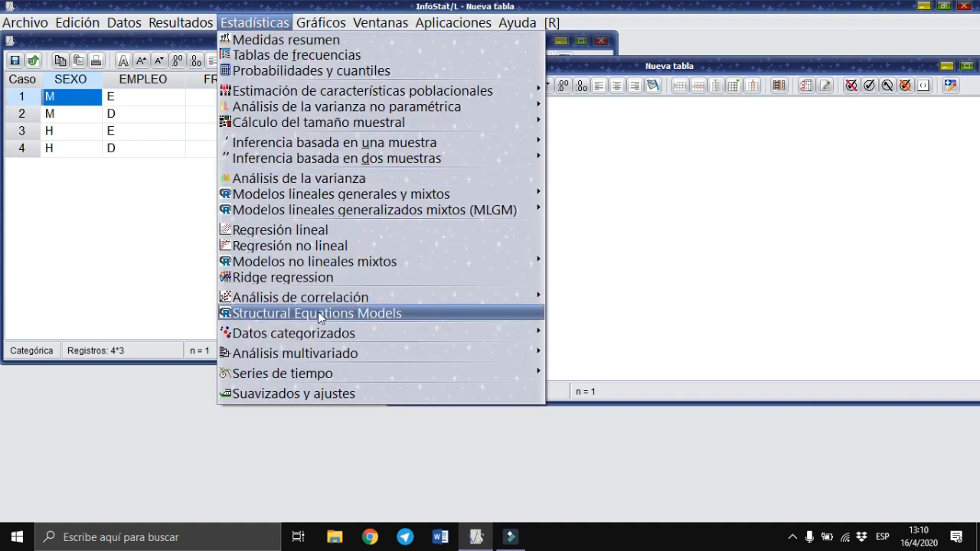
mouse_move(320, 336)
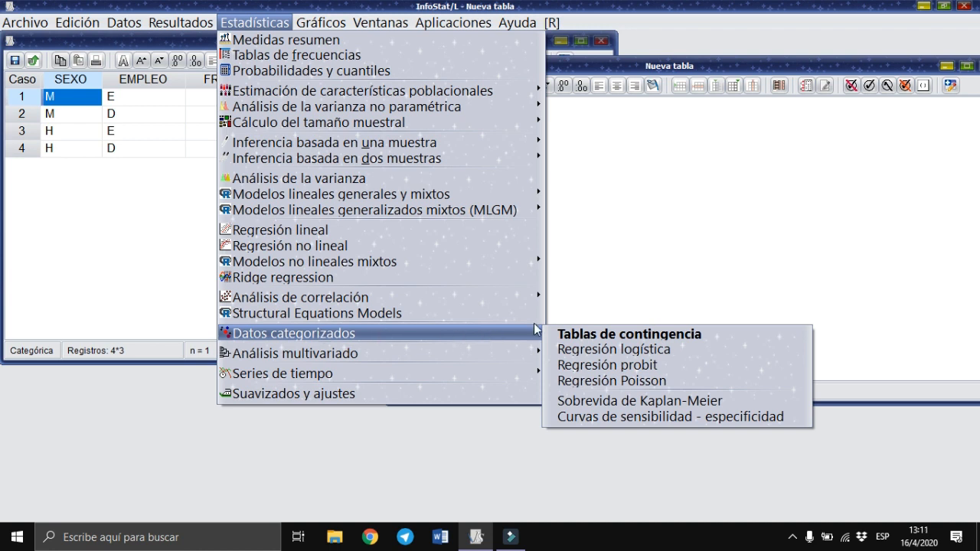
click(573, 336)
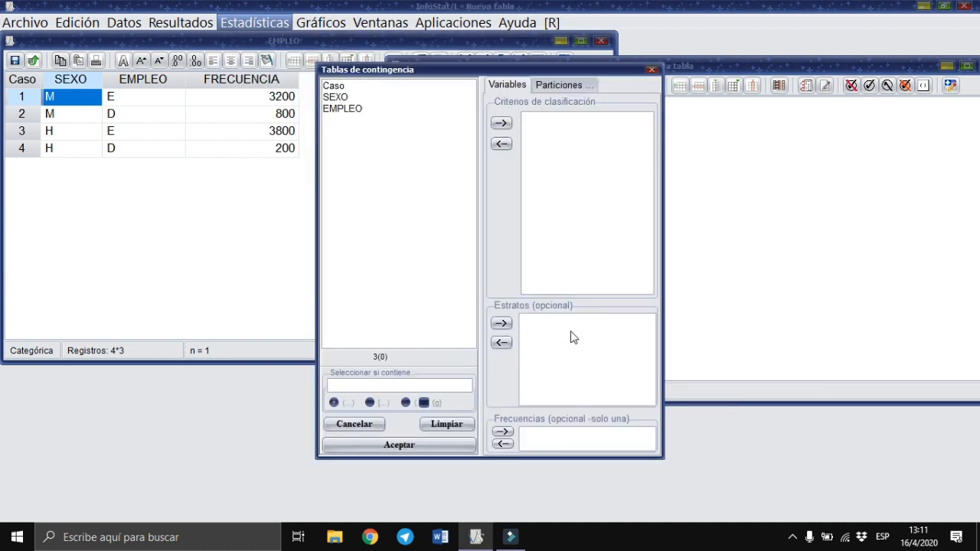
click(349, 99)
click(499, 124)
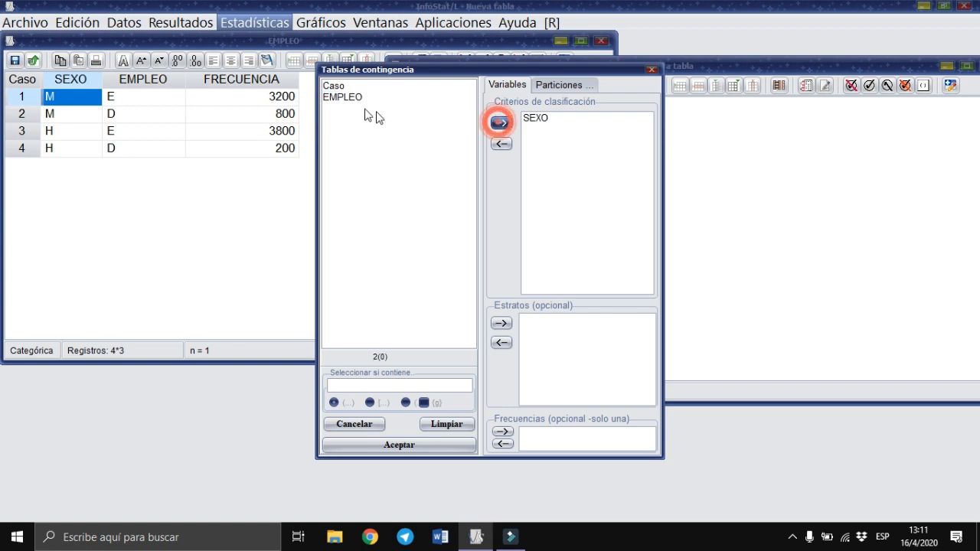
click(337, 98)
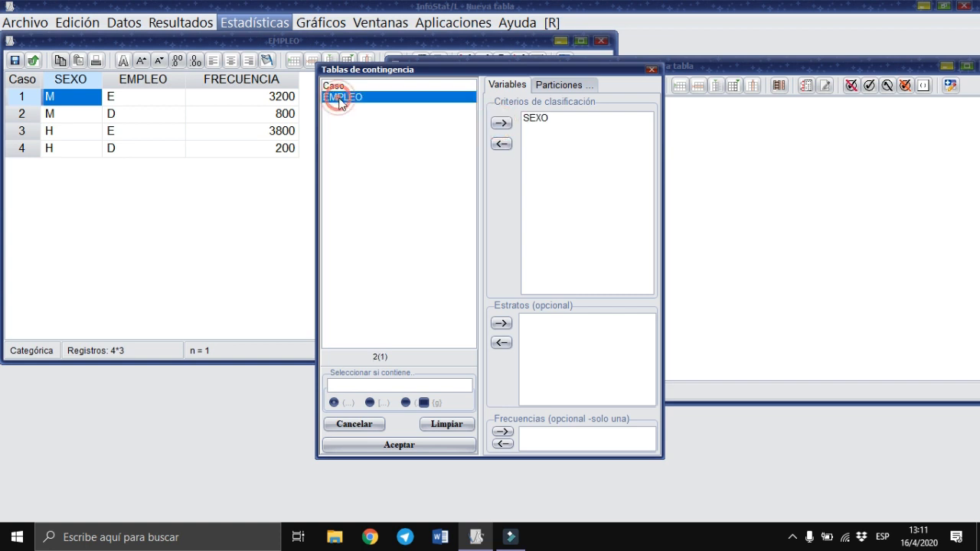
click(502, 124)
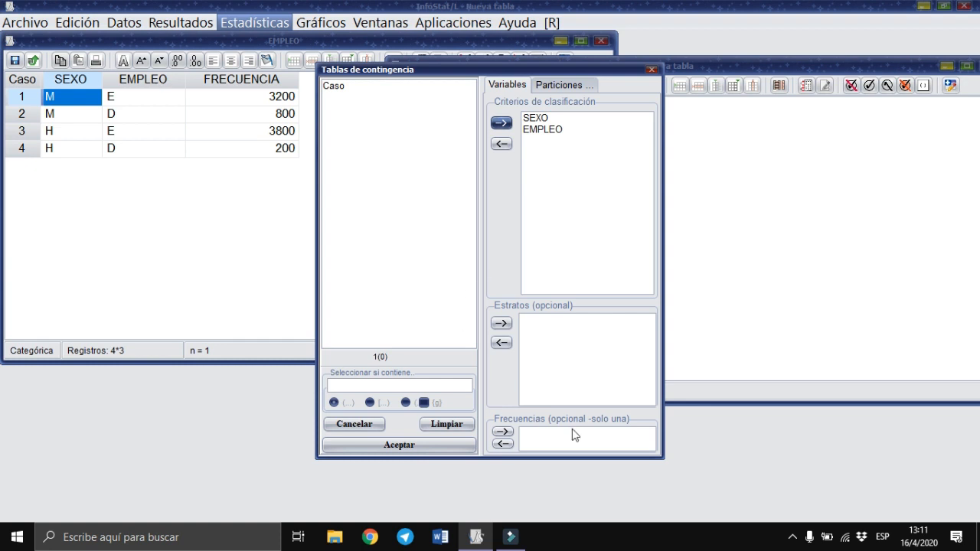
click(444, 450)
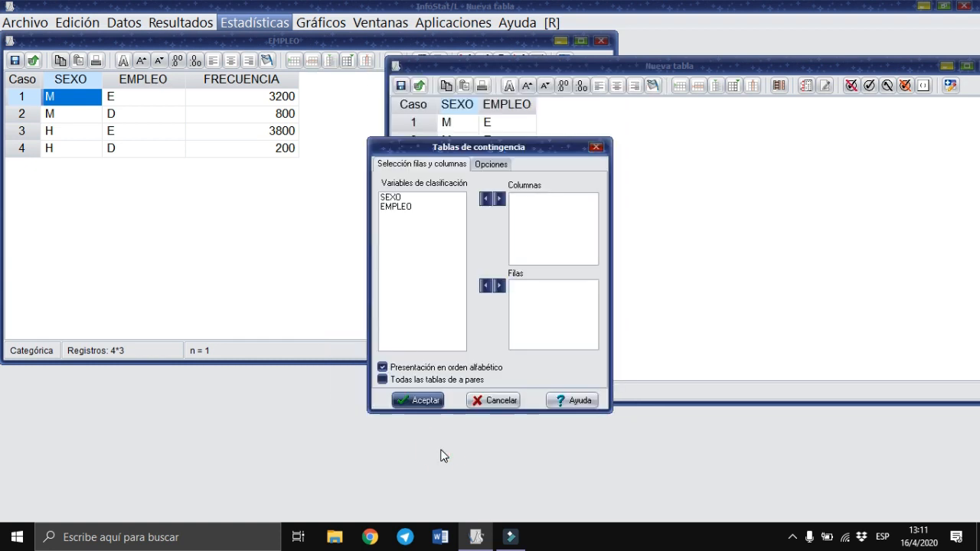
Step: Assign SEXO to the rows and EMPLEO to the columns of the new table's contingency table
click(392, 198)
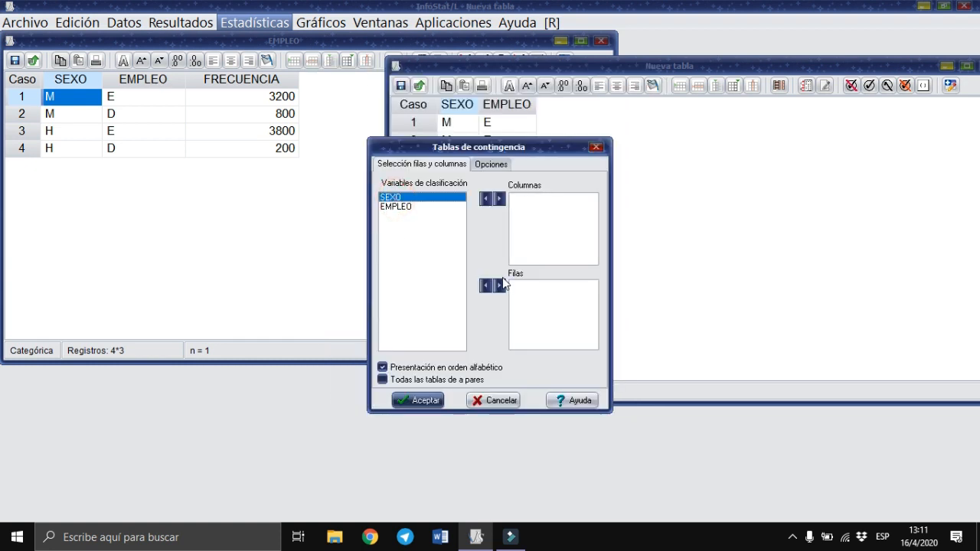
click(500, 284)
click(417, 197)
click(500, 198)
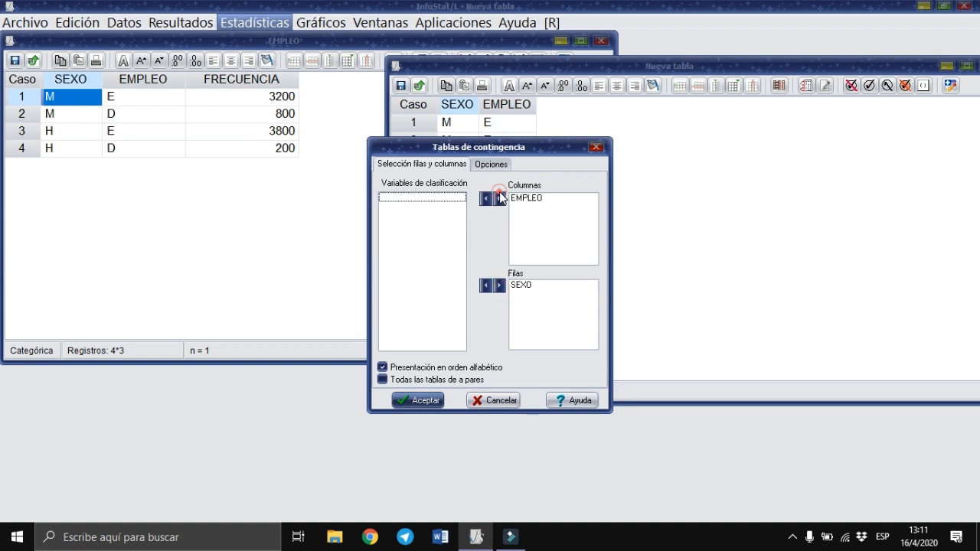
Step: Disable Chi Cuadrado, Irwin - Fisher, Odds Ratios and Coeficiente Phi, keeping only absolute frequencies, and generate the contingency table
click(492, 162)
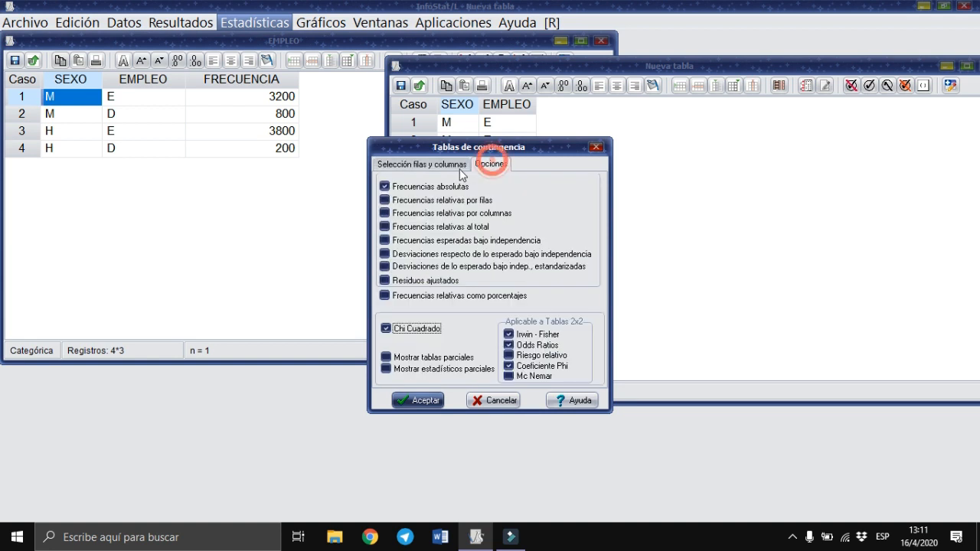
click(386, 329)
click(508, 346)
click(508, 335)
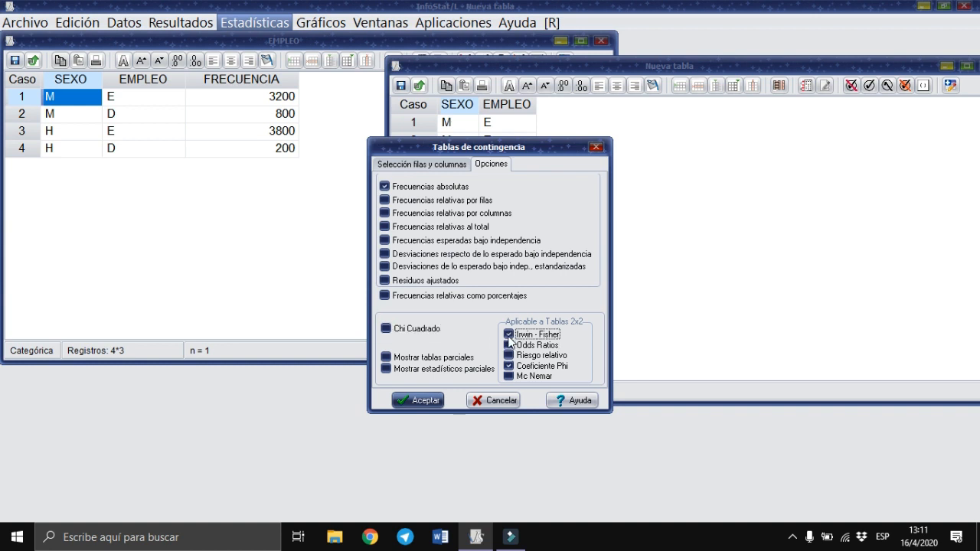
click(510, 367)
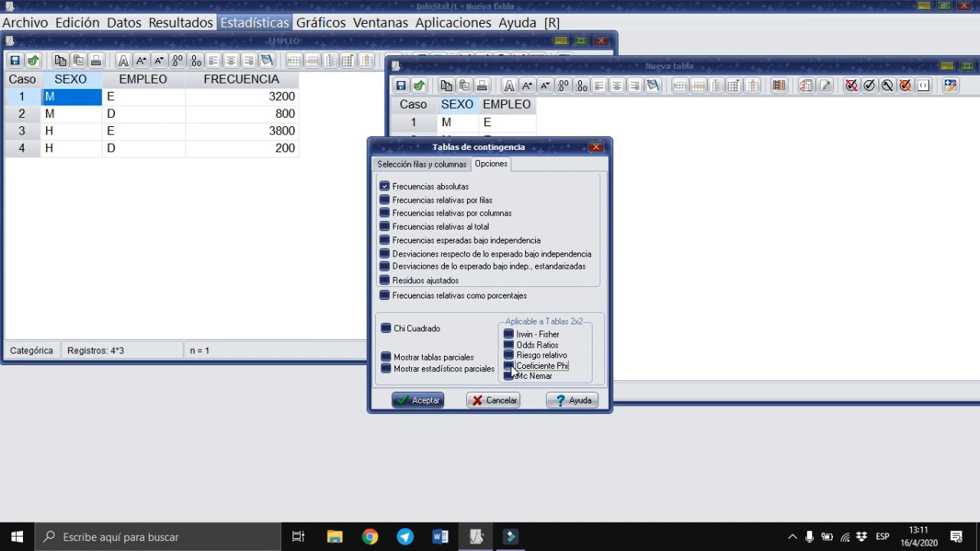
click(511, 367)
click(511, 367)
click(425, 398)
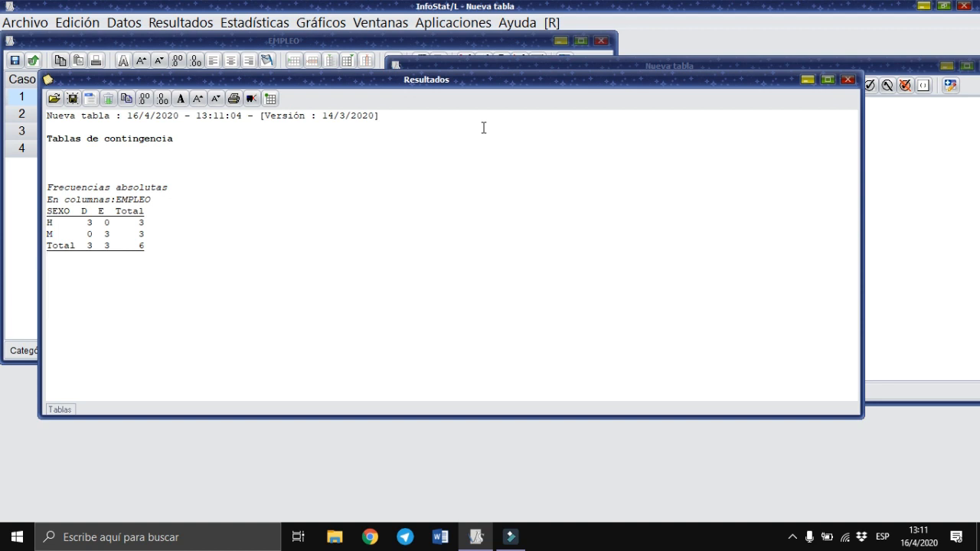
Step: Reposition the results window to compare the absolute frequencies with the cases of the new table
drag(485, 85, 606, 160)
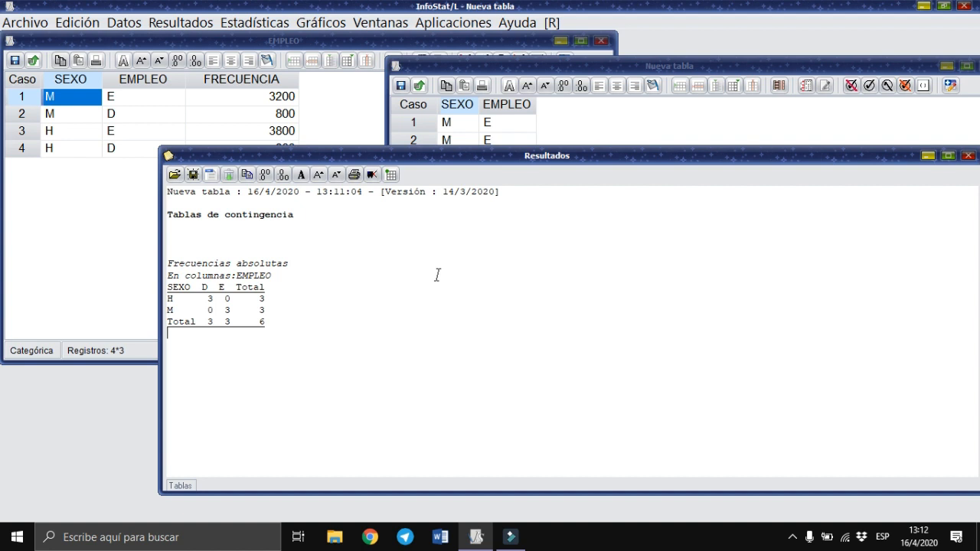
drag(515, 157, 550, 257)
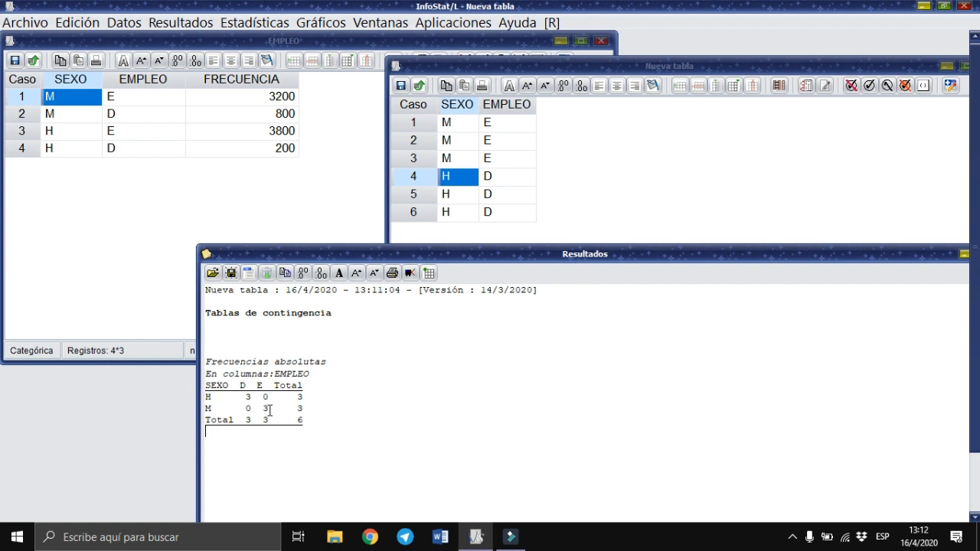
drag(701, 255, 503, 251)
drag(677, 243, 730, 147)
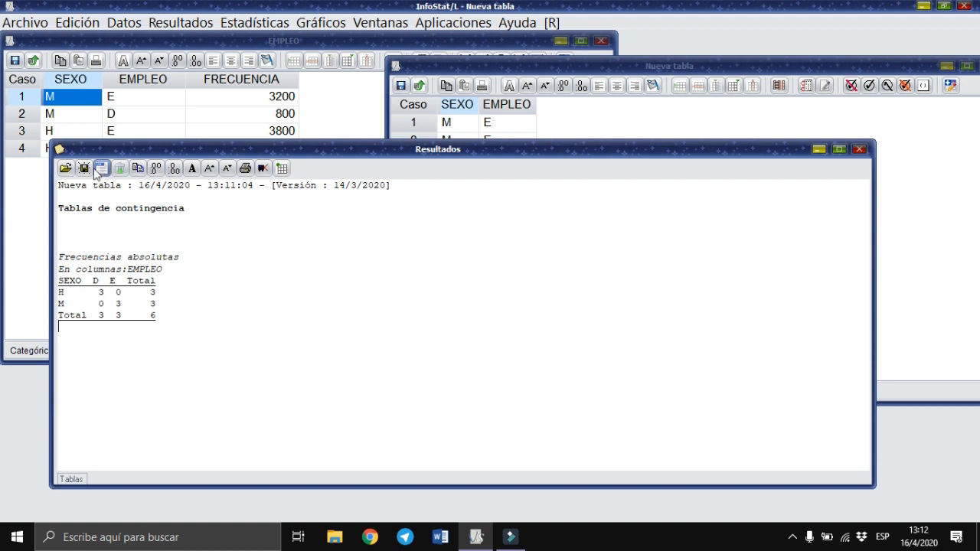
Step: Clear the contingency table results and close the new table without saving it
click(119, 168)
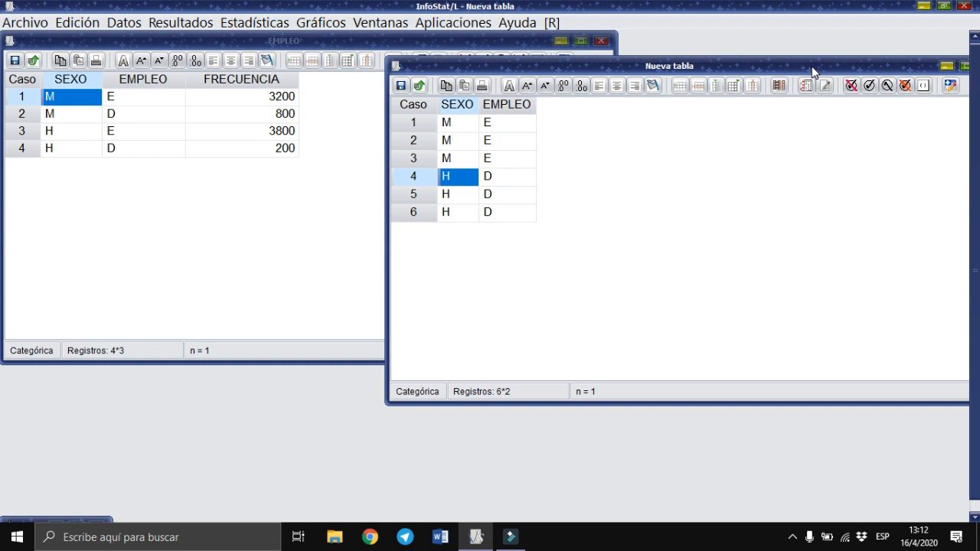
click(420, 123)
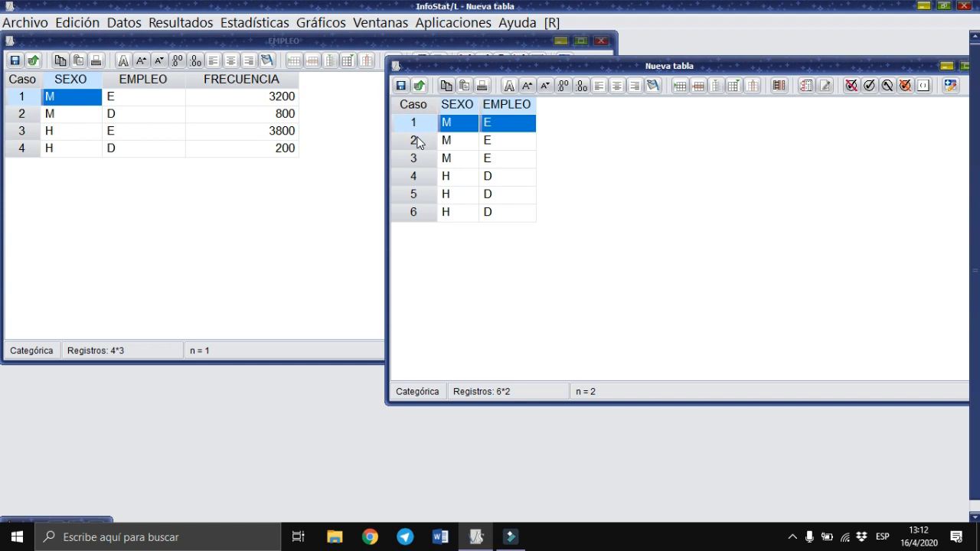
drag(710, 63, 481, 46)
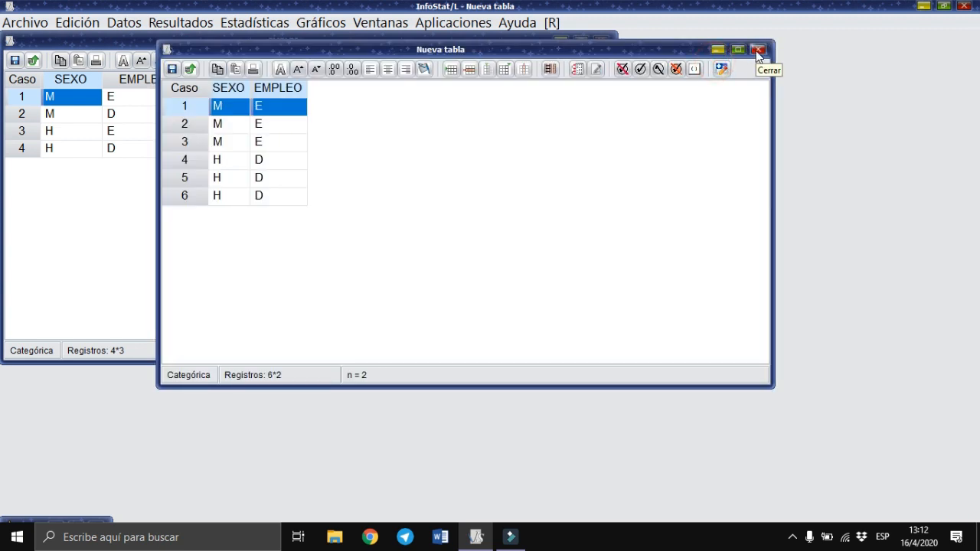
click(758, 50)
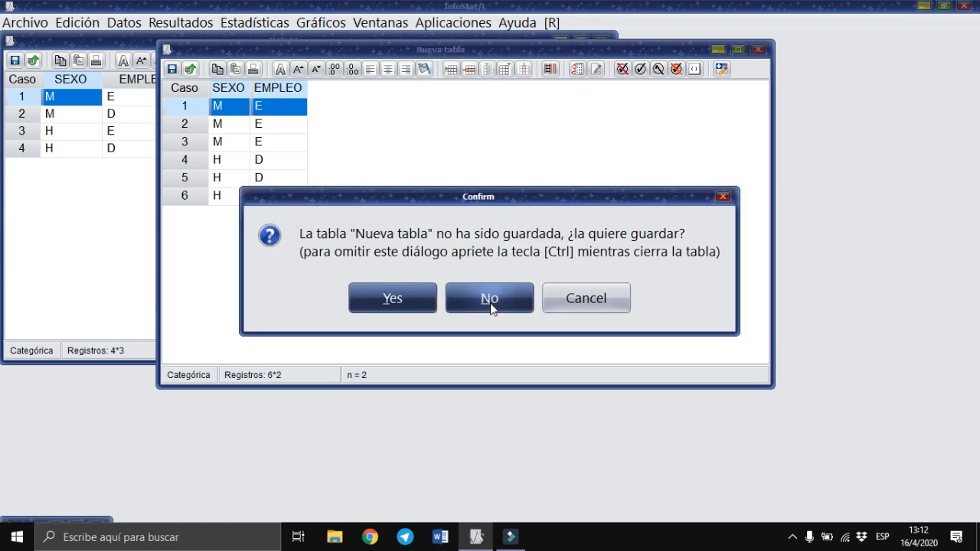
click(491, 309)
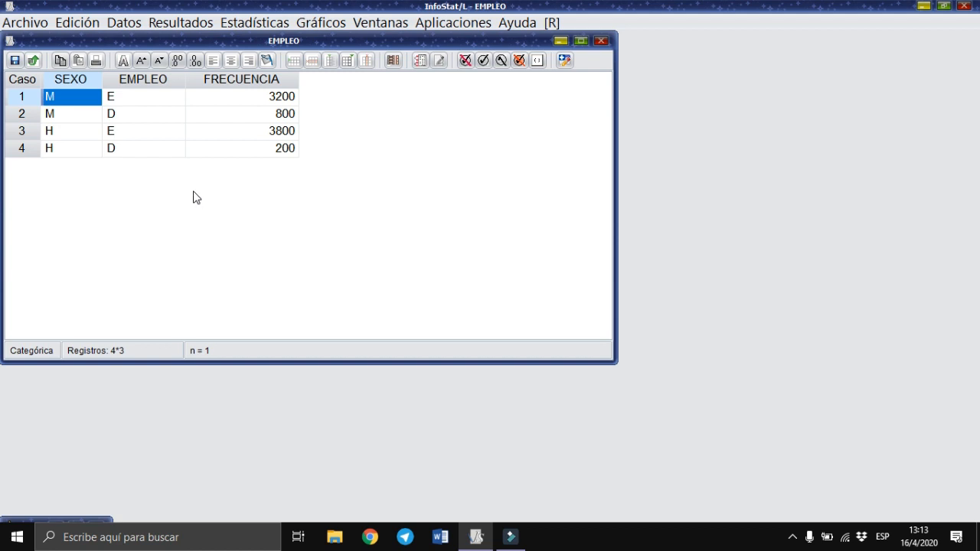
Step: Start a contingency table analysis of the EMPLEO table with SEXO and EMPLEO as classification criteria and FRECUENCIA as the frequency variable
click(238, 22)
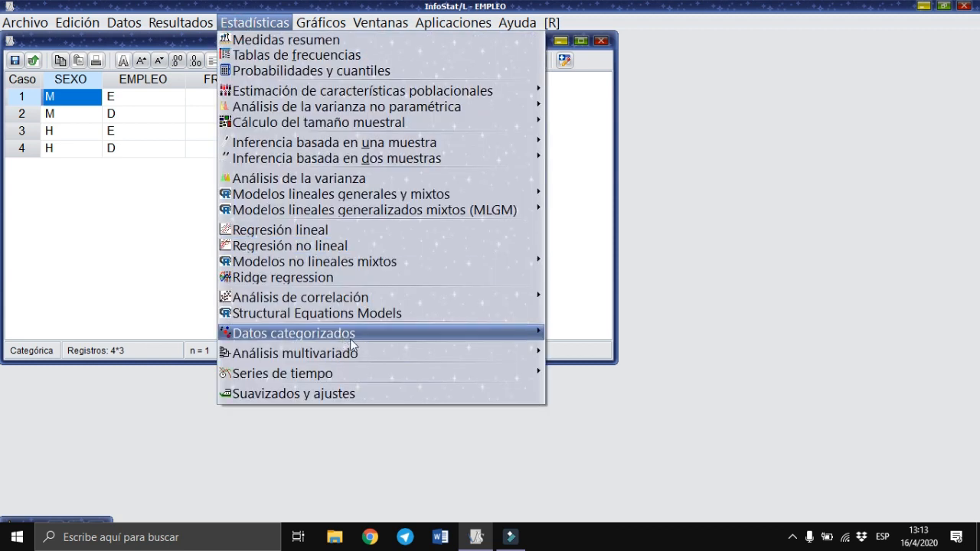
mouse_move(371, 337)
click(599, 337)
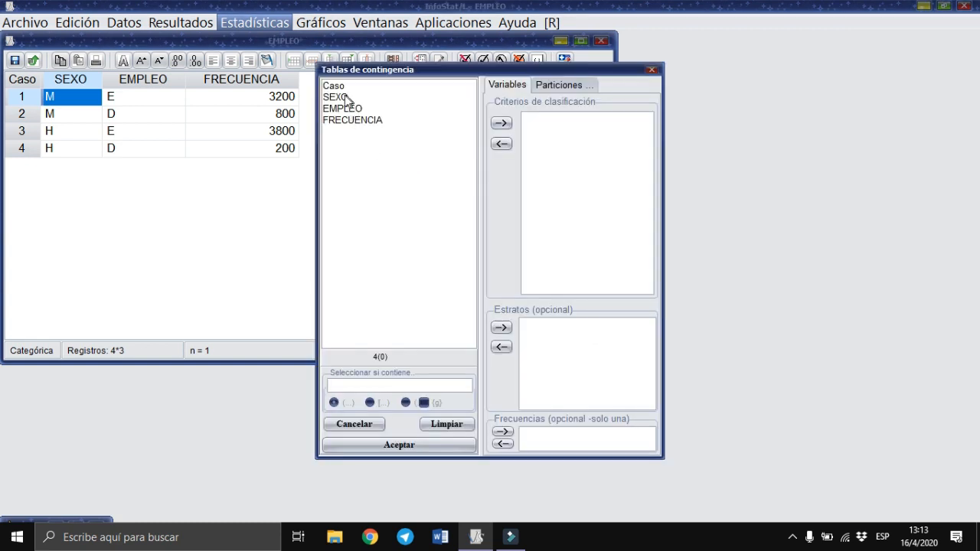
click(345, 98)
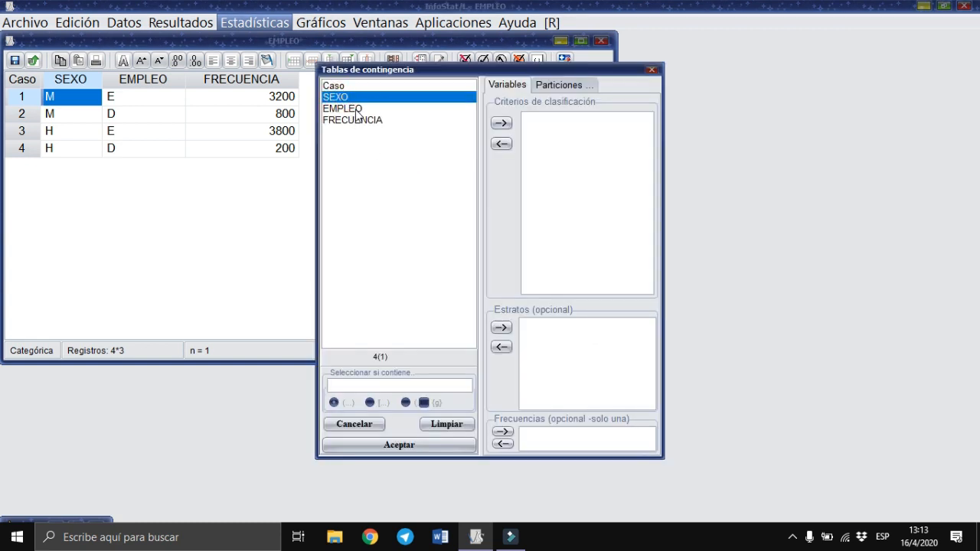
click(502, 124)
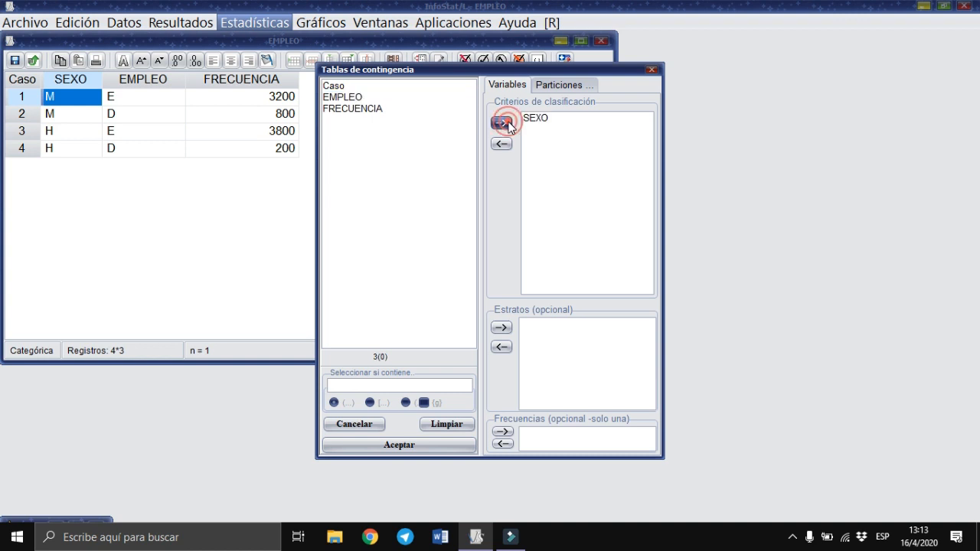
click(354, 98)
click(502, 124)
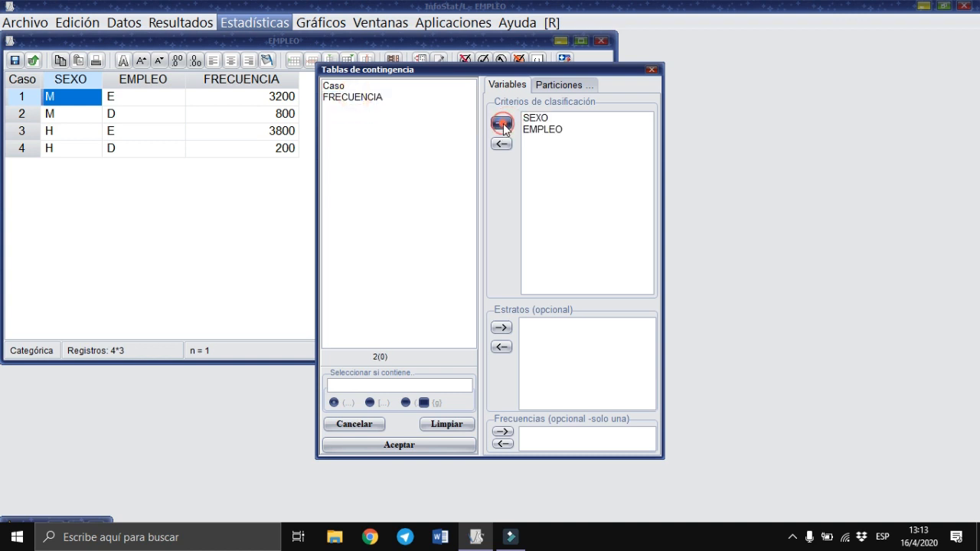
click(372, 99)
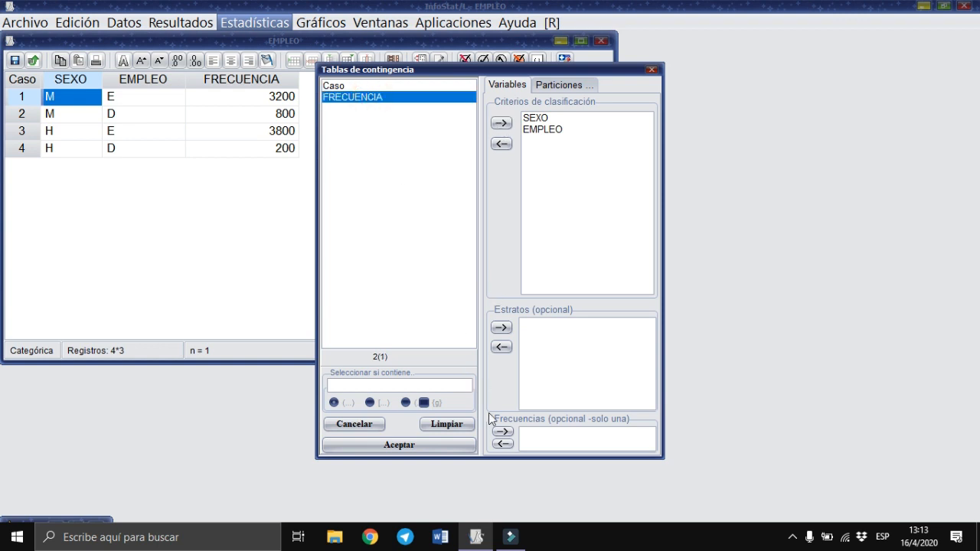
click(502, 432)
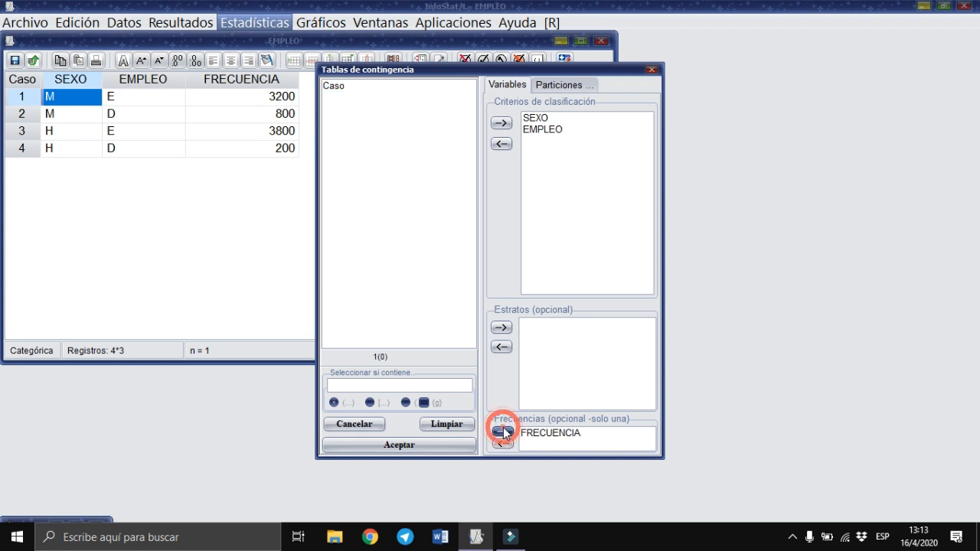
click(429, 445)
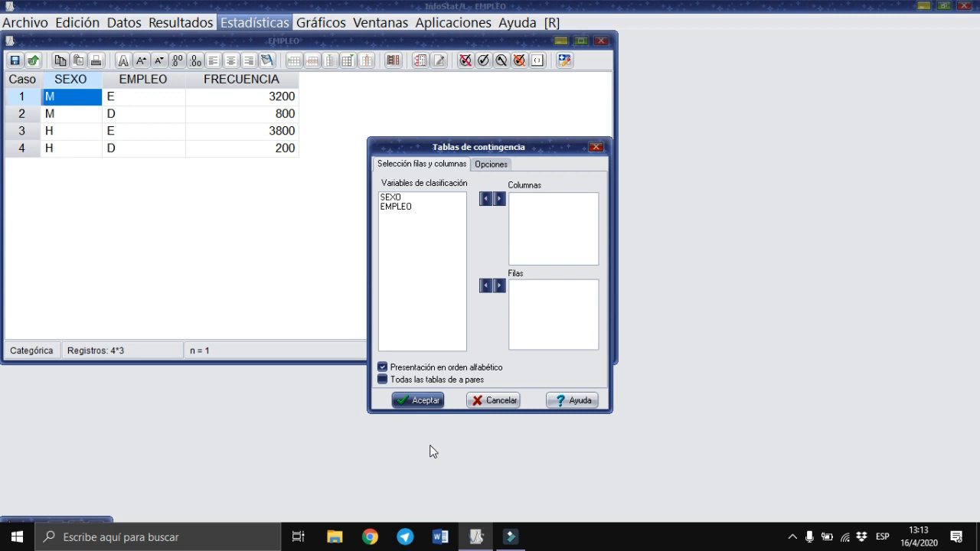
Step: Place SEXO in the rows and EMPLEO in the columns of the frequency-weighted contingency table
click(395, 198)
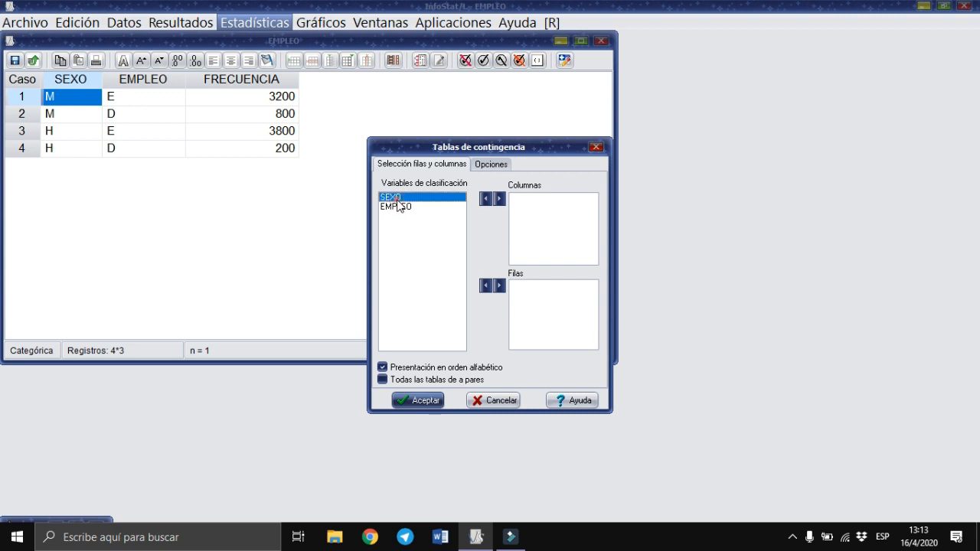
click(499, 286)
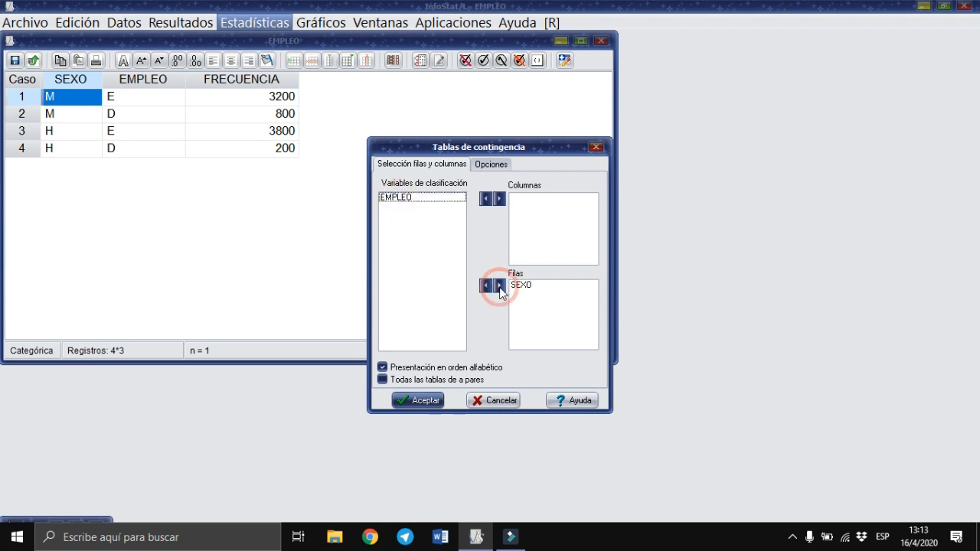
click(426, 199)
click(499, 199)
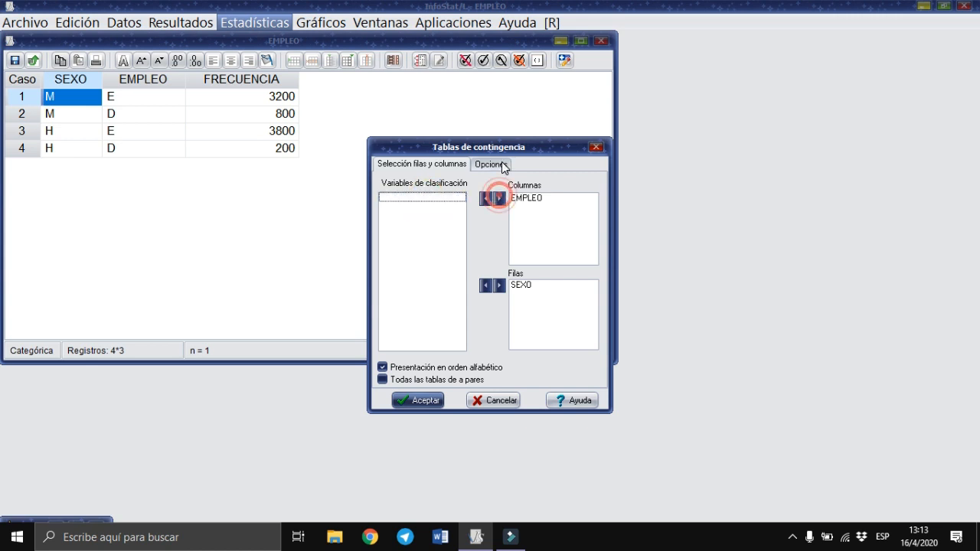
Step: Add relative frequencies by rows, by columns and over the total to the absolute frequencies, and generate the contingency tables
click(501, 164)
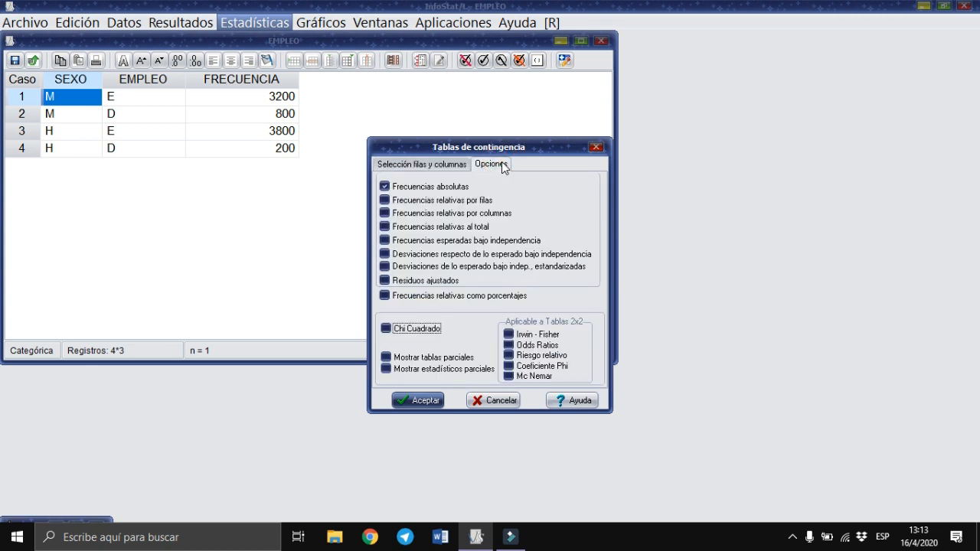
click(391, 203)
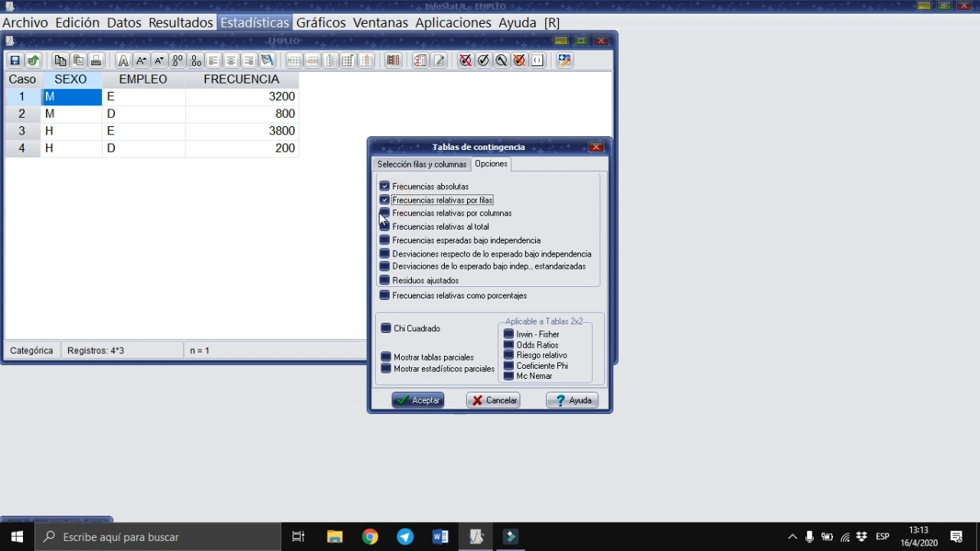
click(386, 215)
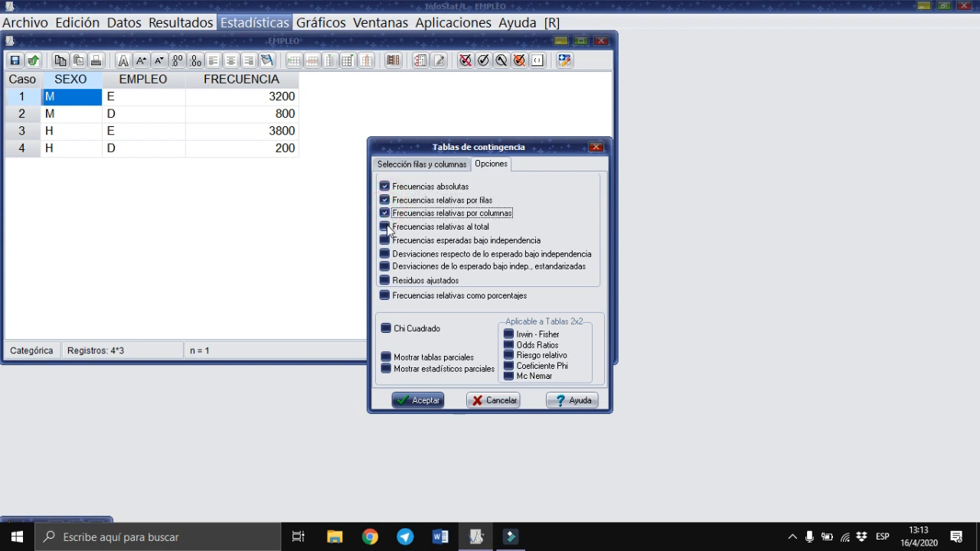
click(386, 227)
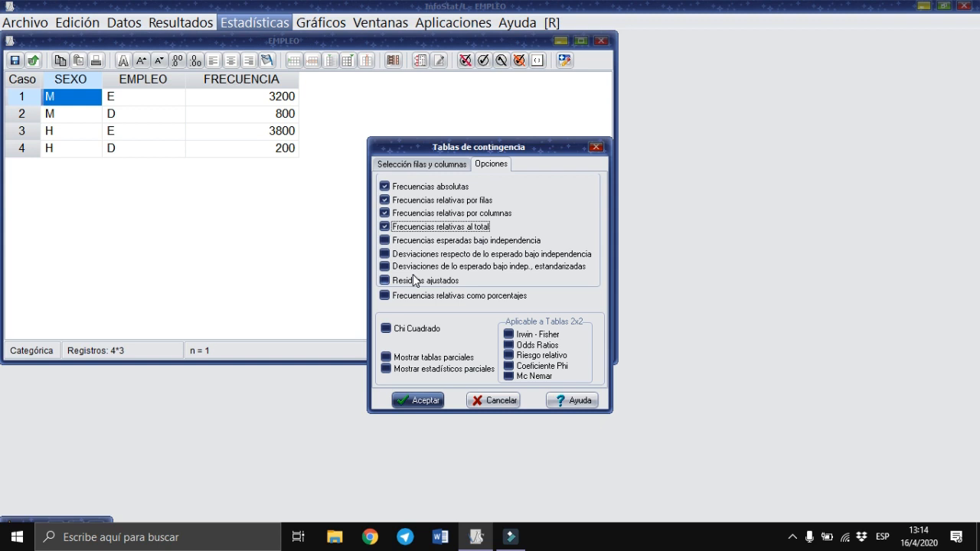
click(418, 400)
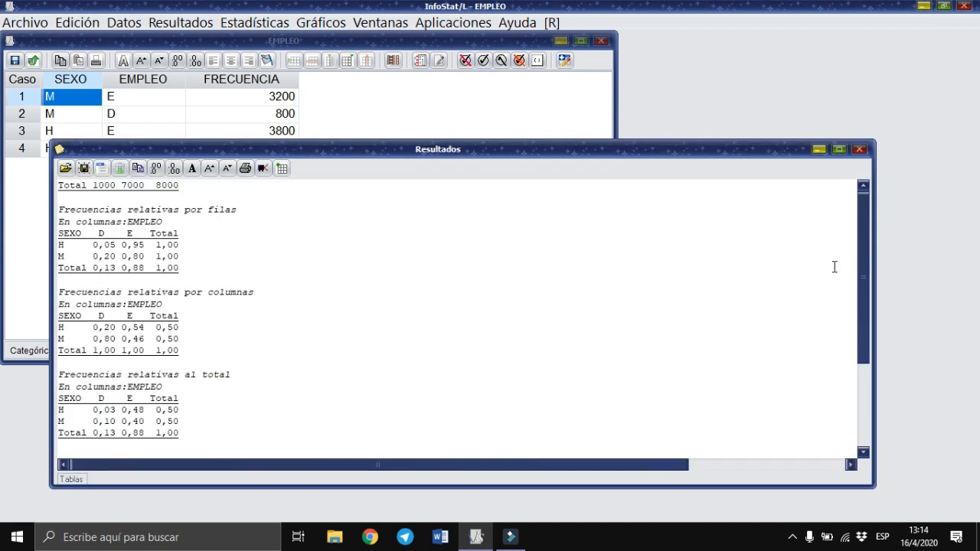
Step: Examine the absolute frequencies and the relative frequencies by rows, by columns and over the total in the results
click(863, 187)
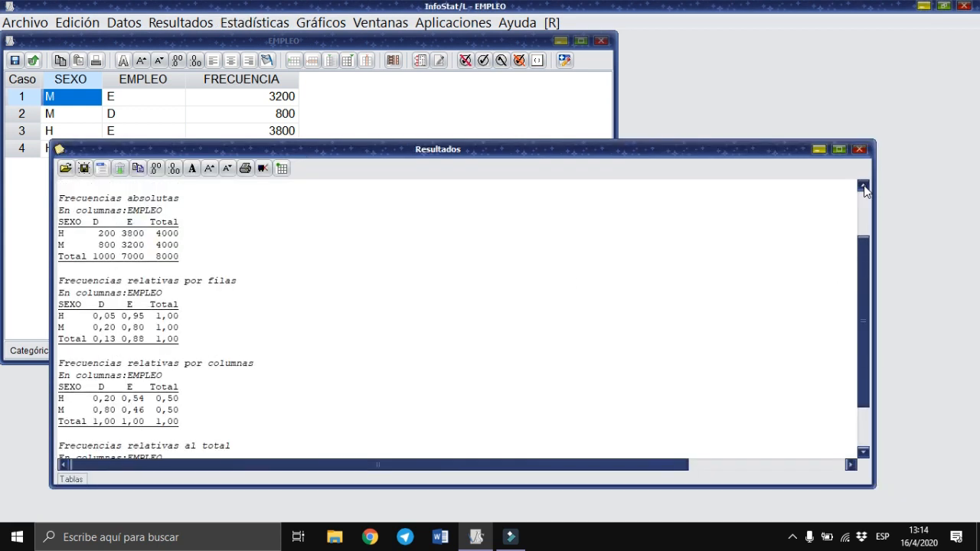
click(862, 452)
click(863, 452)
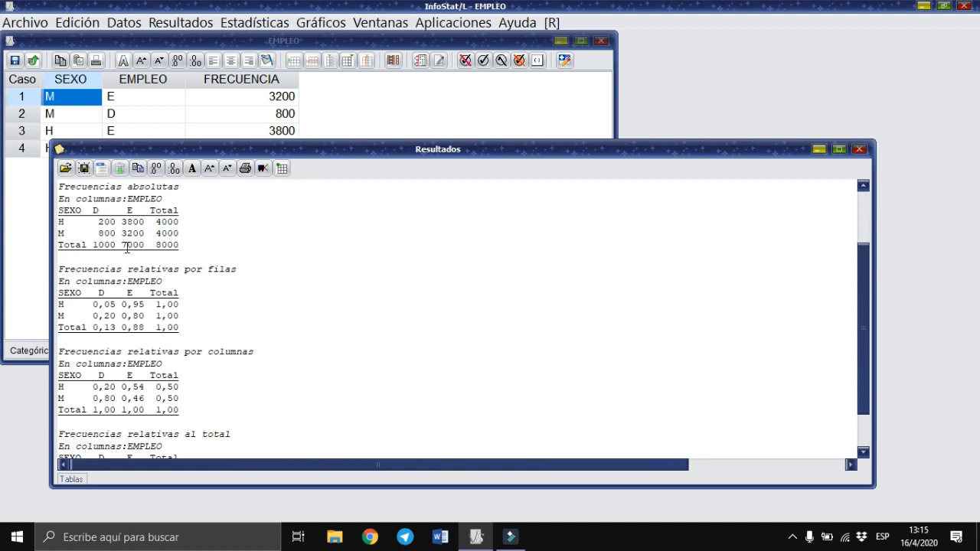
click(864, 452)
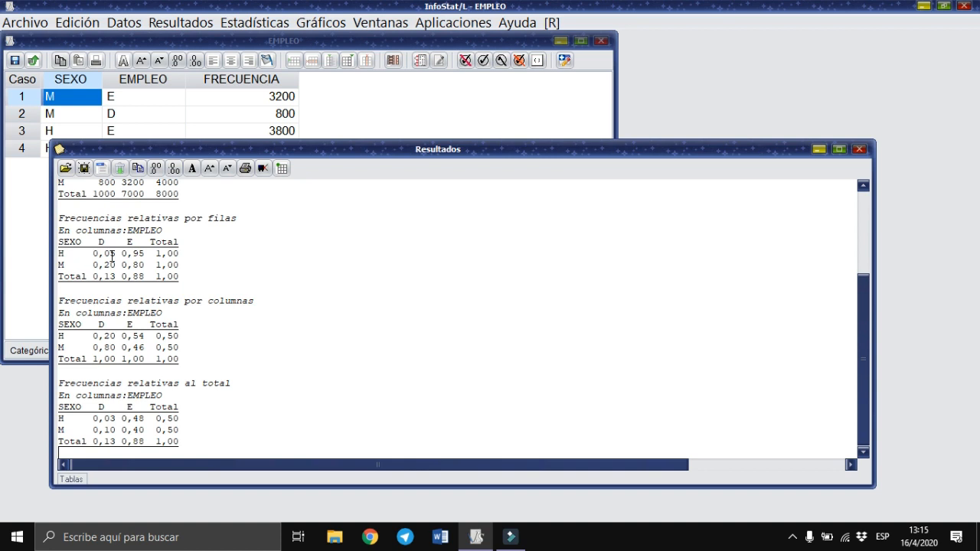
click(863, 186)
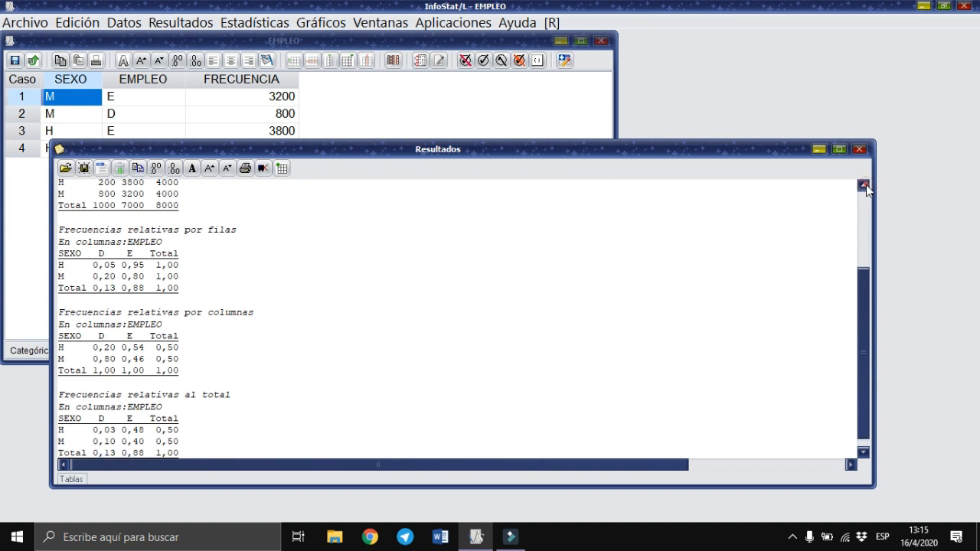
click(863, 185)
click(863, 185)
click(864, 185)
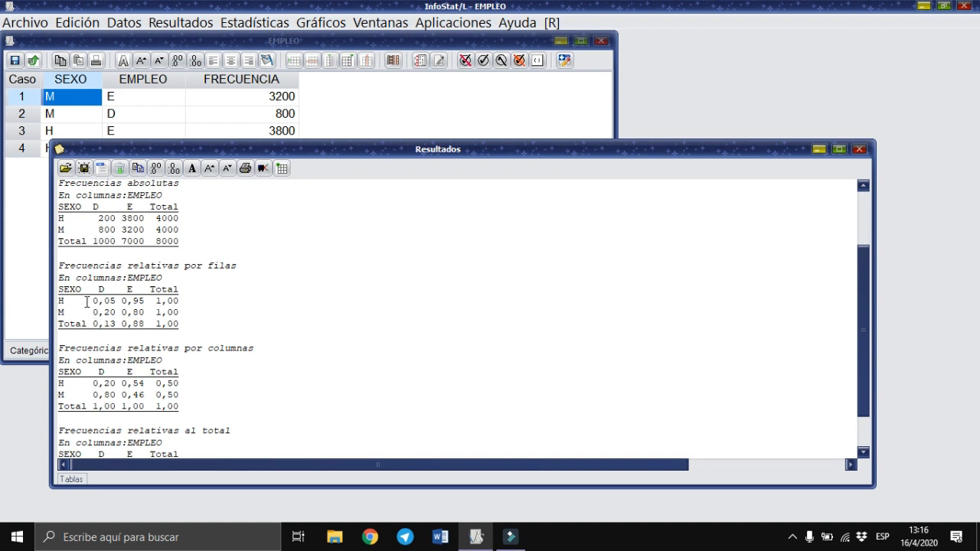
Step: Examine the absolute frequencies of D and E for H and M, together with their row totals
drag(94, 301, 117, 301)
drag(99, 217, 146, 229)
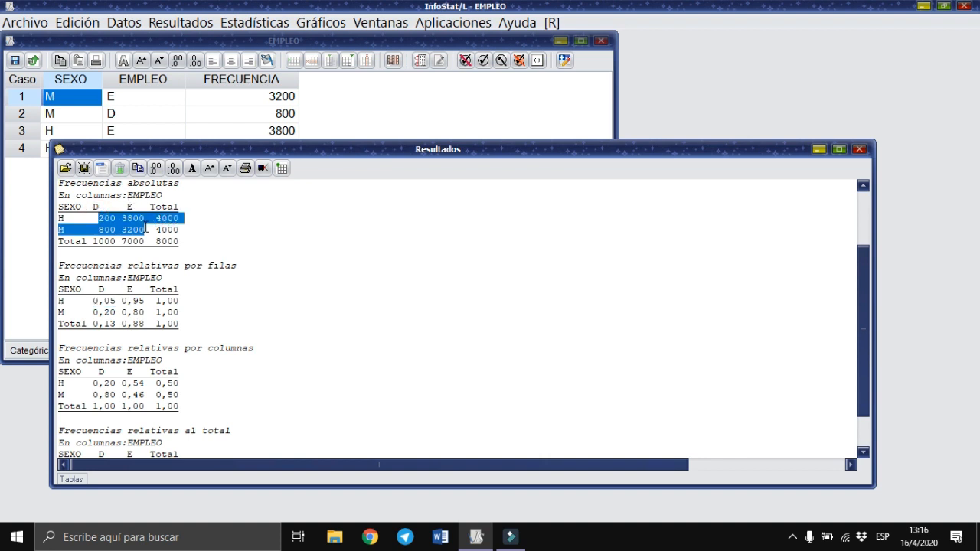
double_click(145, 227)
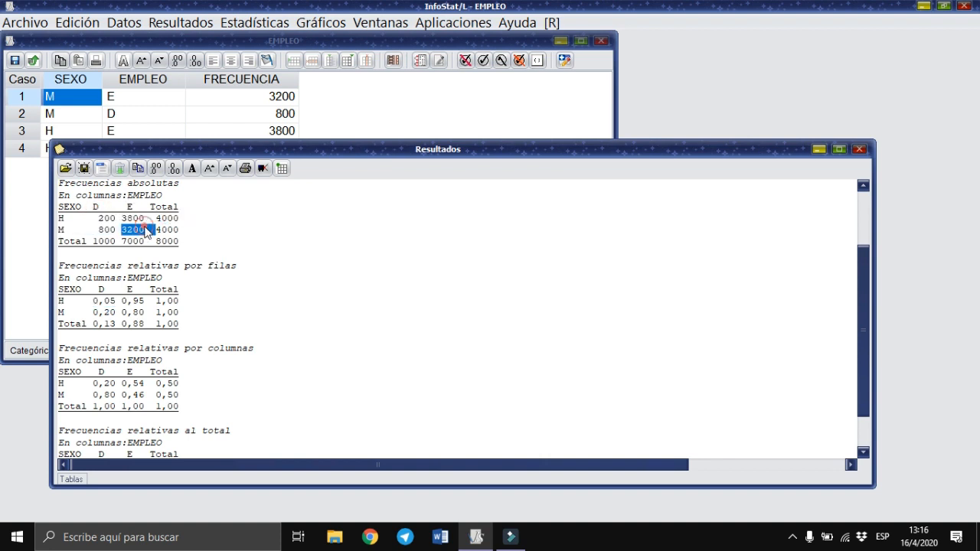
click(107, 218)
double_click(107, 218)
double_click(124, 218)
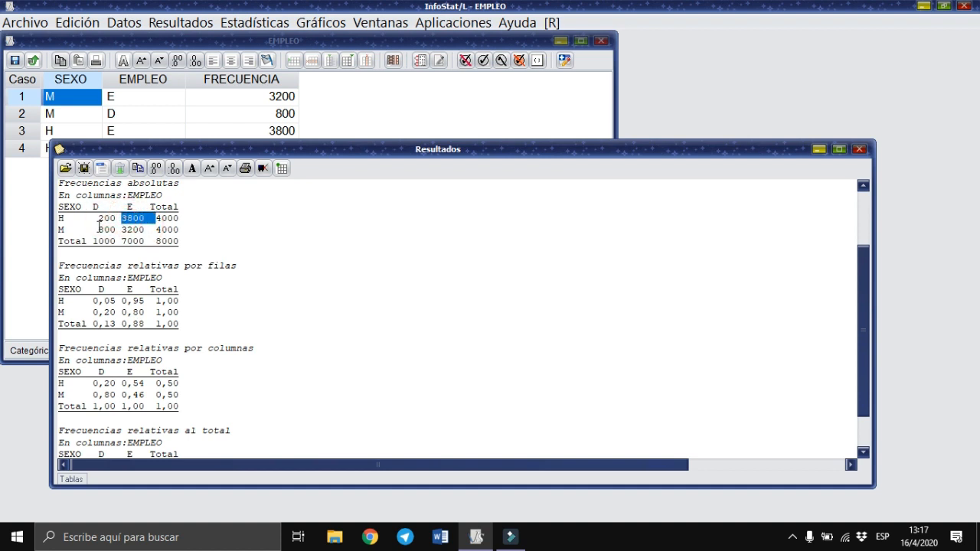
double_click(106, 228)
click(164, 220)
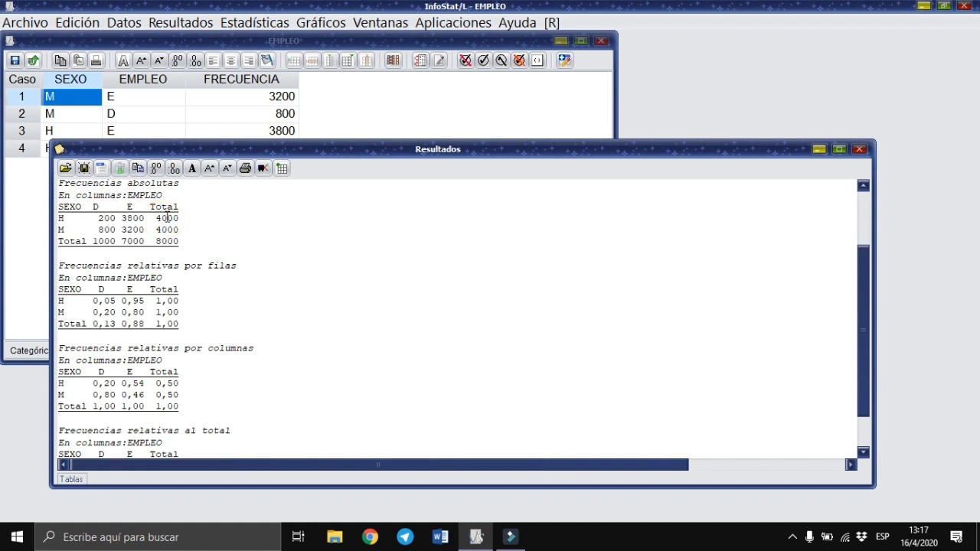
double_click(167, 218)
click(102, 231)
click(122, 228)
double_click(167, 229)
Step: Examine how EMPLEO is distributed within H and M in the relative frequencies by rows, and check row H by columns
click(102, 298)
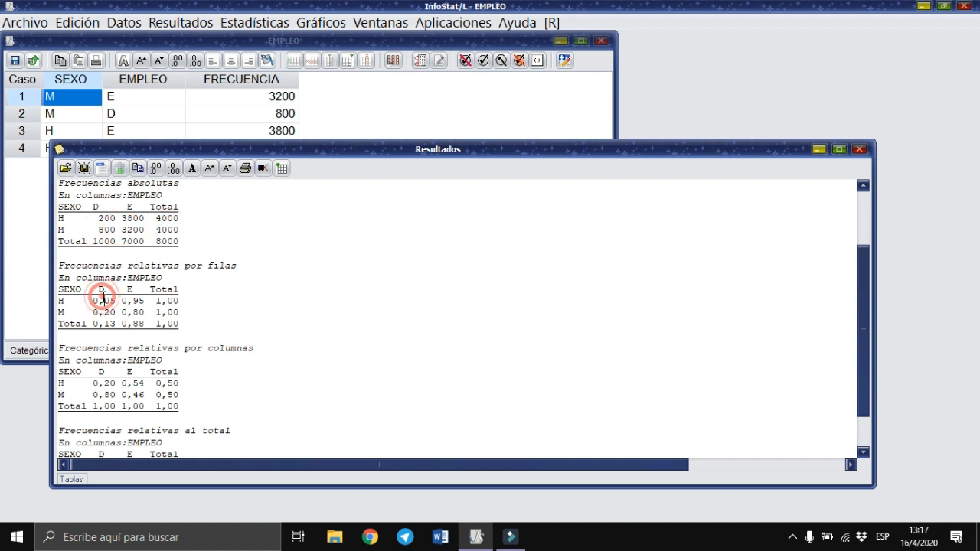
click(134, 298)
click(108, 314)
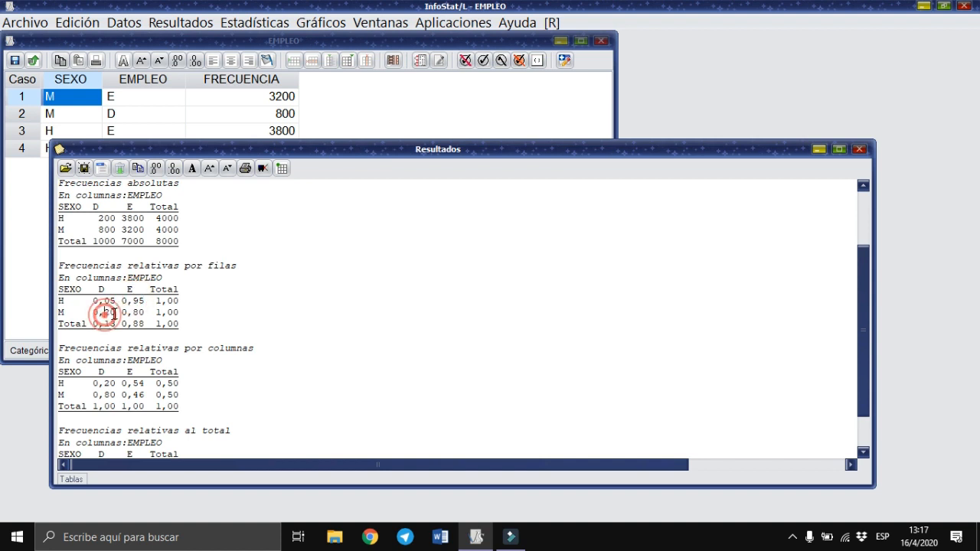
click(139, 312)
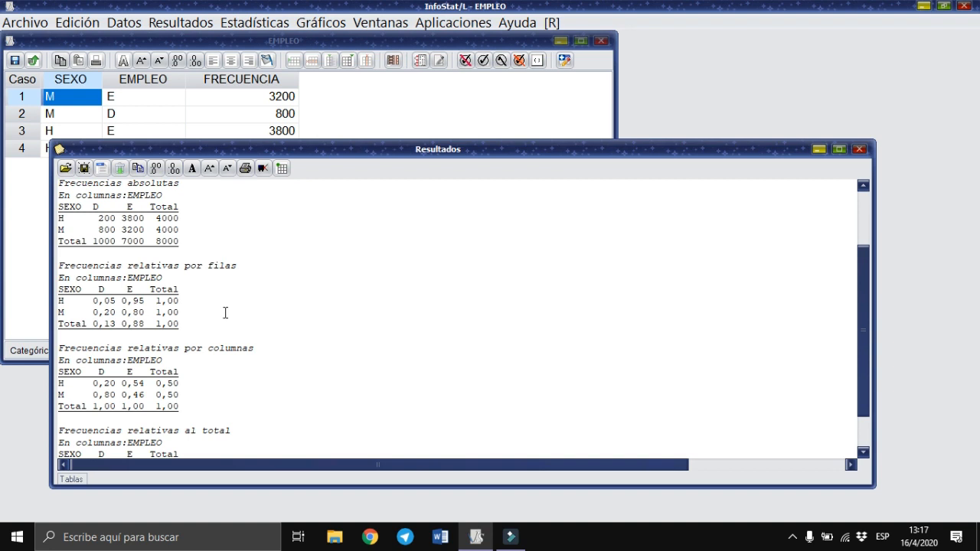
click(105, 298)
drag(132, 299, 167, 301)
click(168, 301)
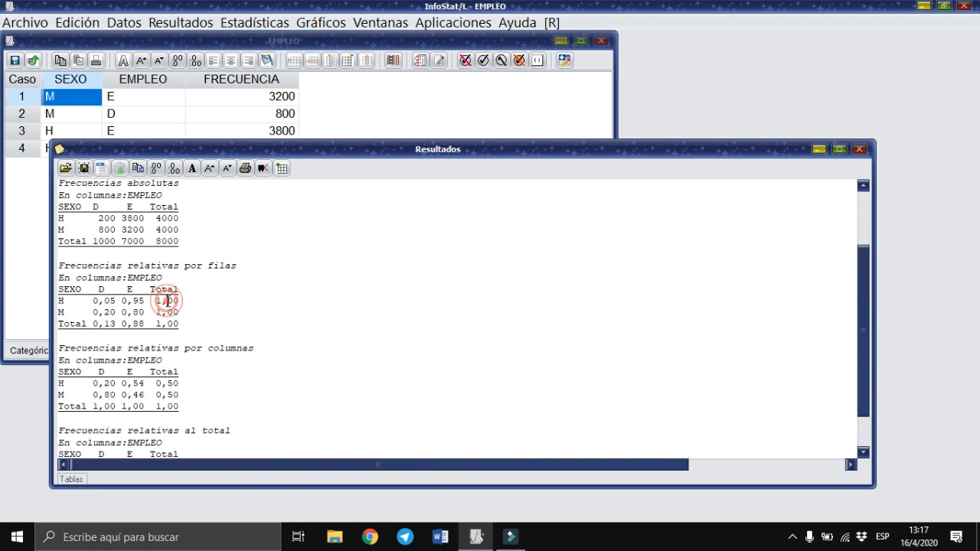
click(114, 314)
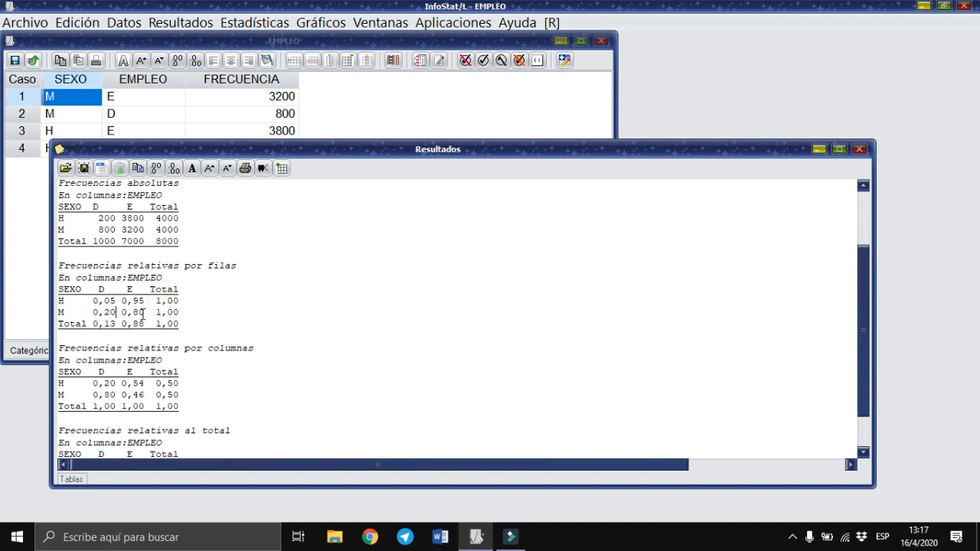
click(142, 314)
click(104, 383)
click(126, 383)
Step: Examine the row and column totals in the SEXO by EMPLEO table of relative frequencies over the total
click(862, 452)
click(863, 453)
click(863, 453)
click(862, 453)
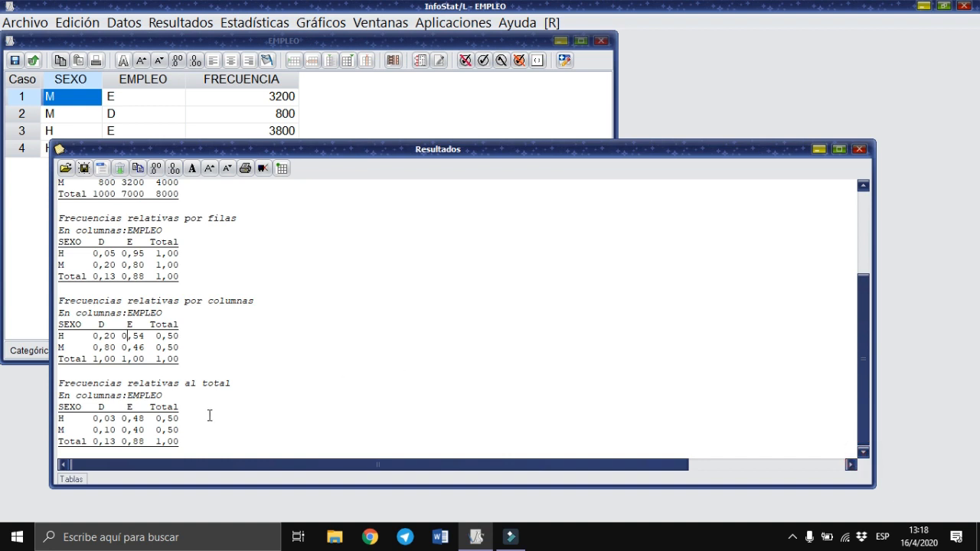
click(172, 419)
double_click(172, 419)
double_click(172, 429)
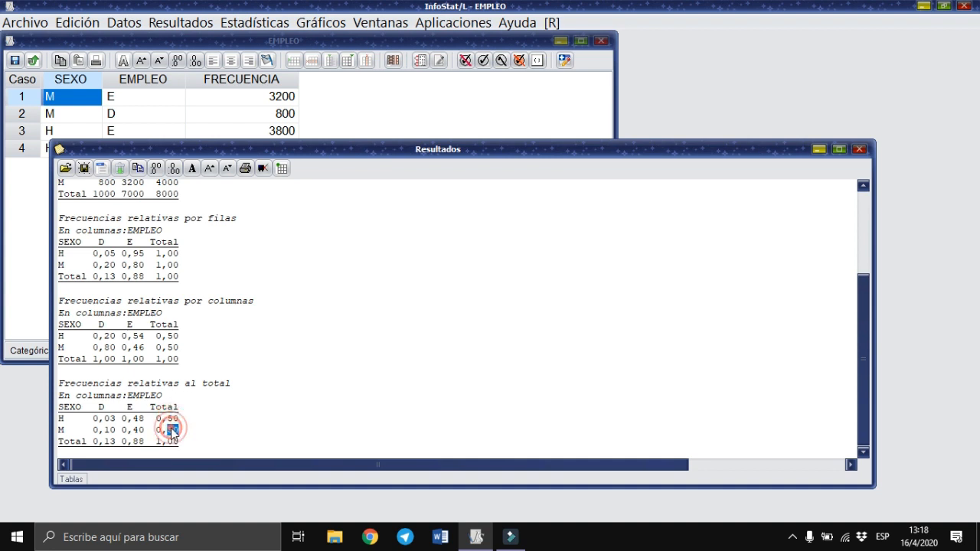
double_click(108, 442)
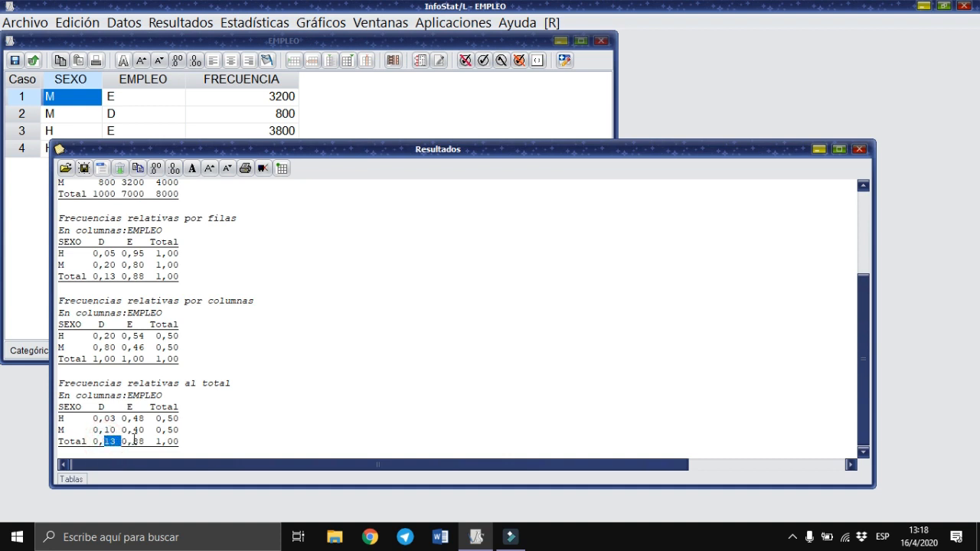
click(136, 443)
click(103, 413)
Step: Compare the cells of the relative frequencies over the total with the absolute frequencies and the grand total
click(863, 185)
click(863, 186)
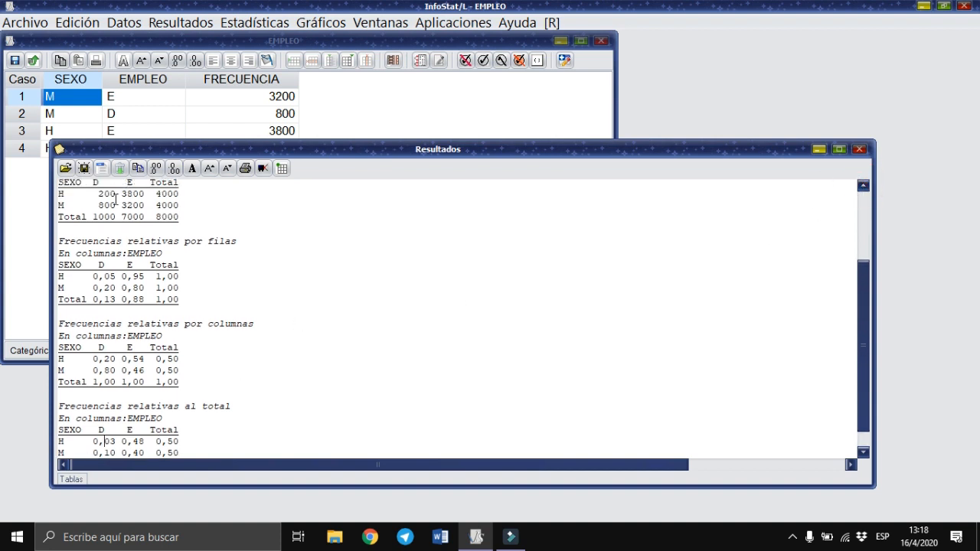
click(105, 194)
click(163, 216)
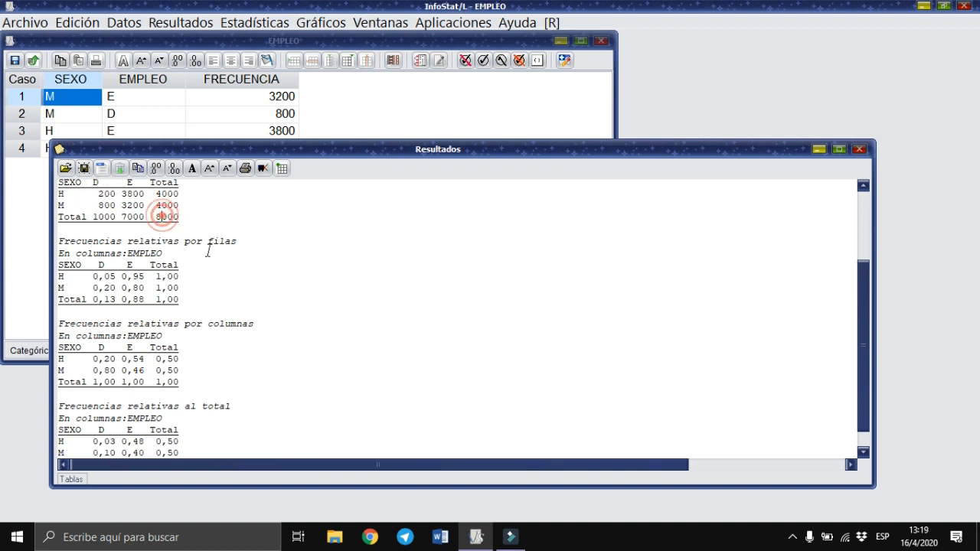
click(868, 450)
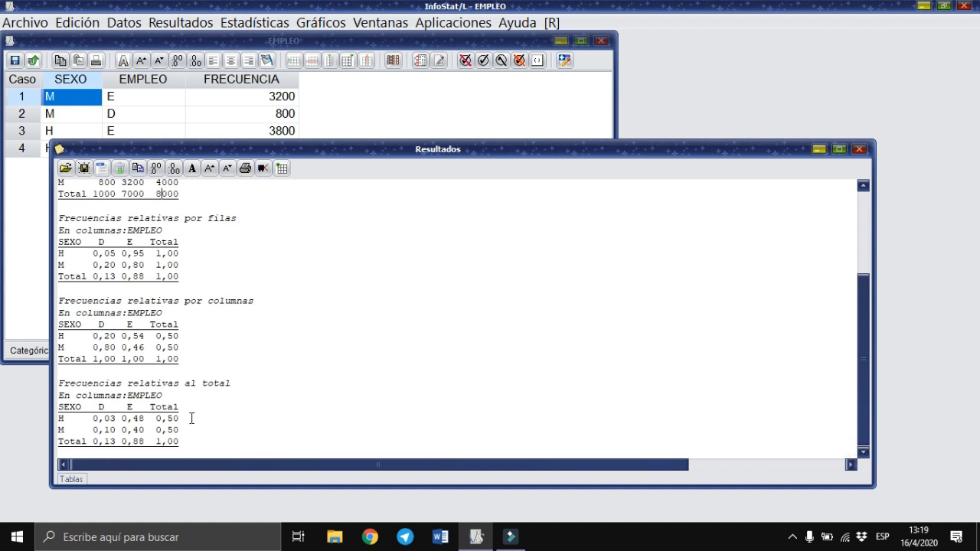
click(133, 414)
click(99, 429)
click(129, 431)
click(863, 187)
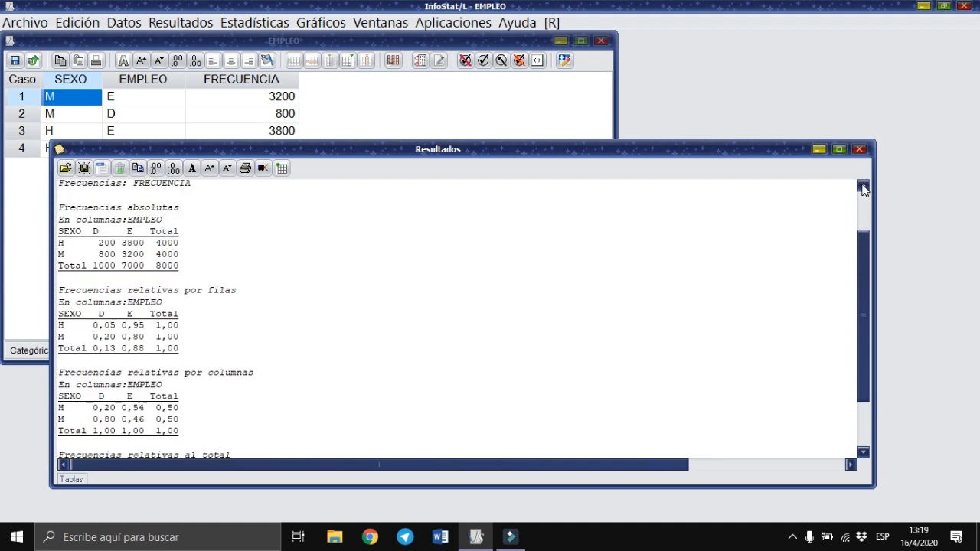
click(863, 186)
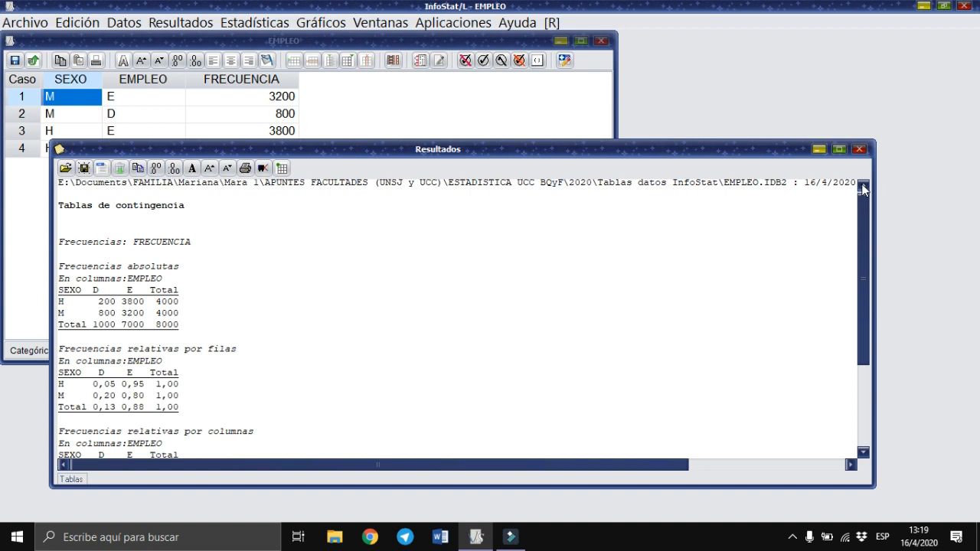
click(865, 453)
click(863, 452)
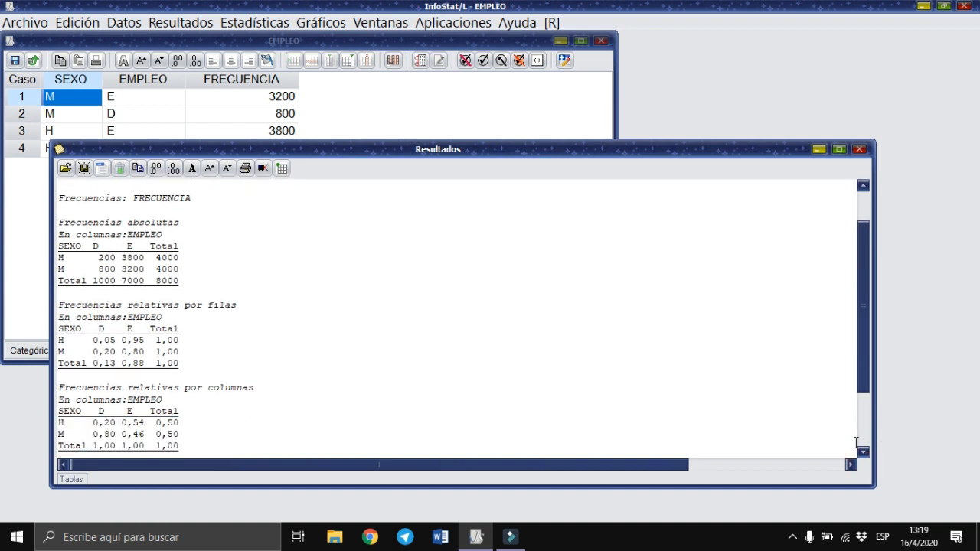
Step: Open the table DIAGNOSTICO.IDB2 from the Tablas datos InfoStat folder
click(29, 25)
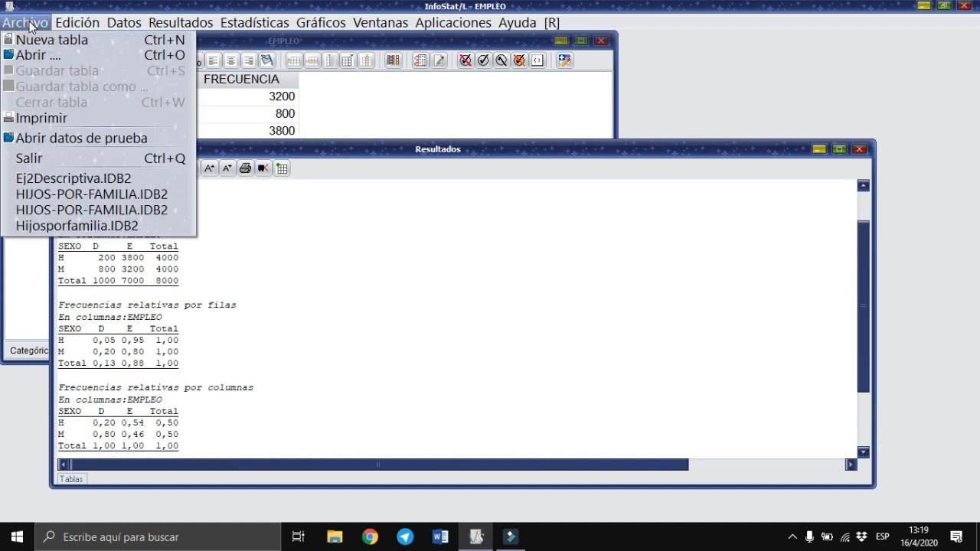
click(55, 55)
click(405, 164)
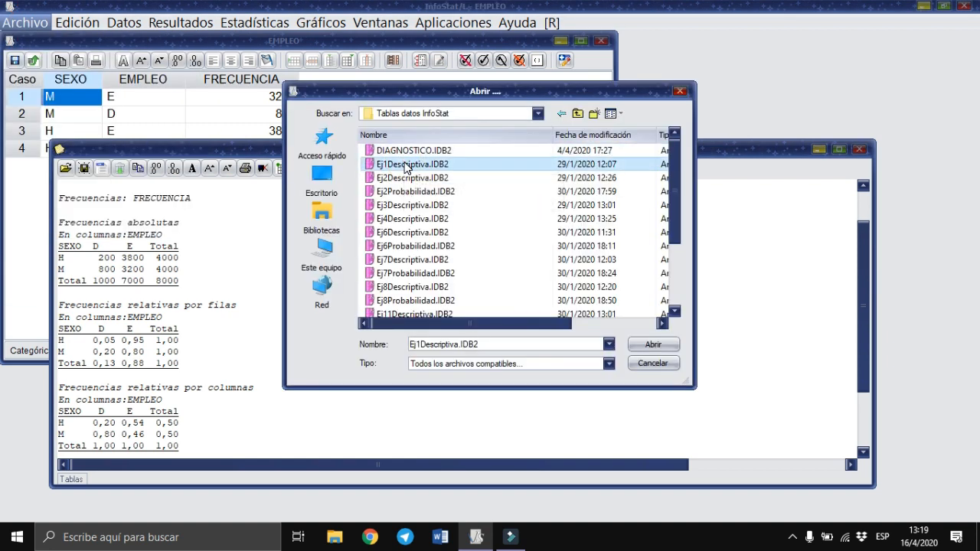
key(Down)
key(Down)
key(Down)
key(Down)
key(Down)
key(Down)
key(Down)
key(Down)
key(Down)
key(Down)
key(Down)
key(Down)
key(Down)
key(Down)
key(Down)
key(Down)
key(Down)
key(Down)
key(Up)
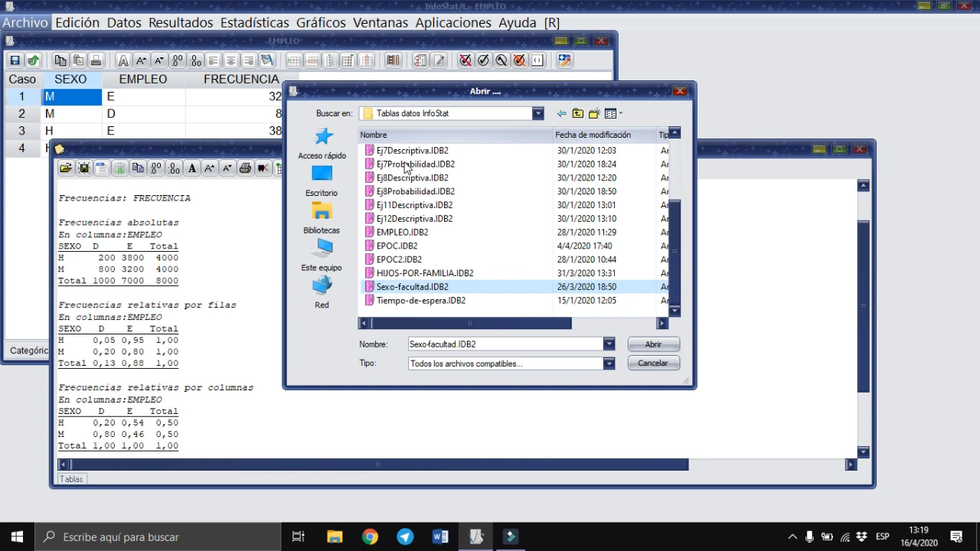
key(Home)
key(Return)
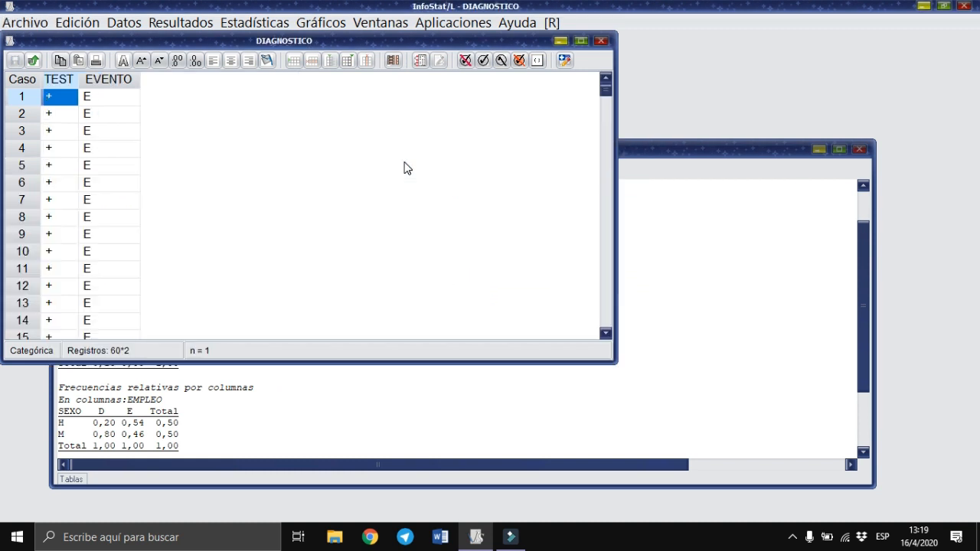
Step: Start a contingency table analysis of the DIAGNOSTICO table with TEST and EVENTO as classification criteria
click(262, 23)
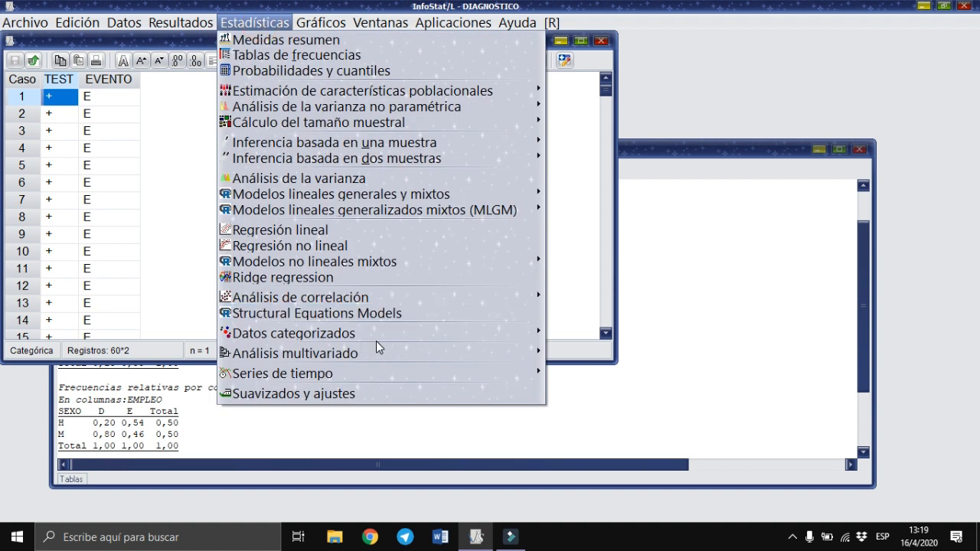
mouse_move(483, 337)
click(585, 334)
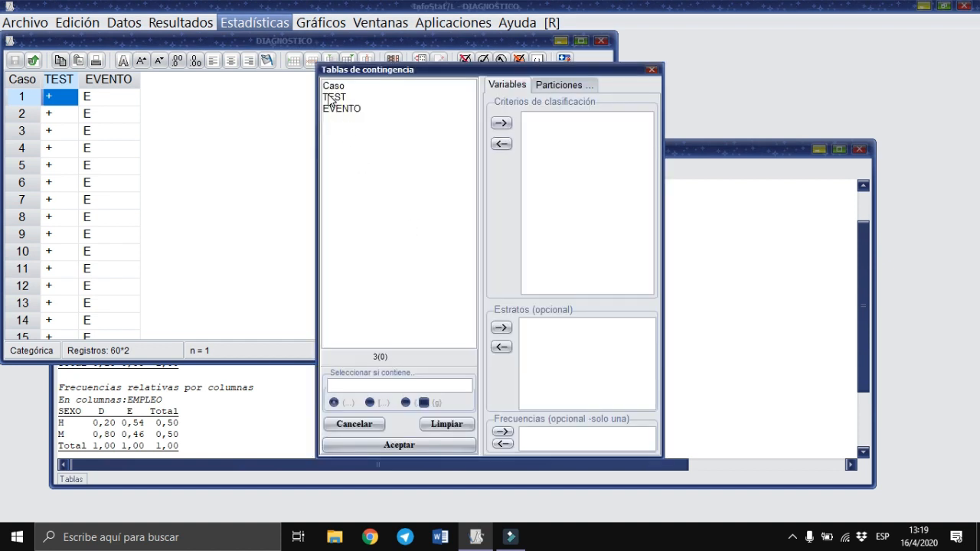
click(329, 98)
click(502, 122)
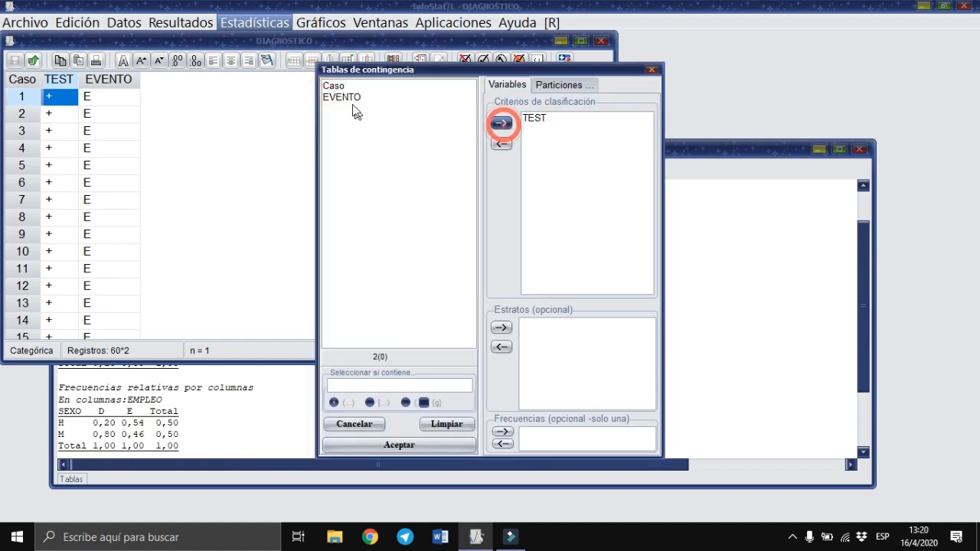
click(351, 100)
click(501, 124)
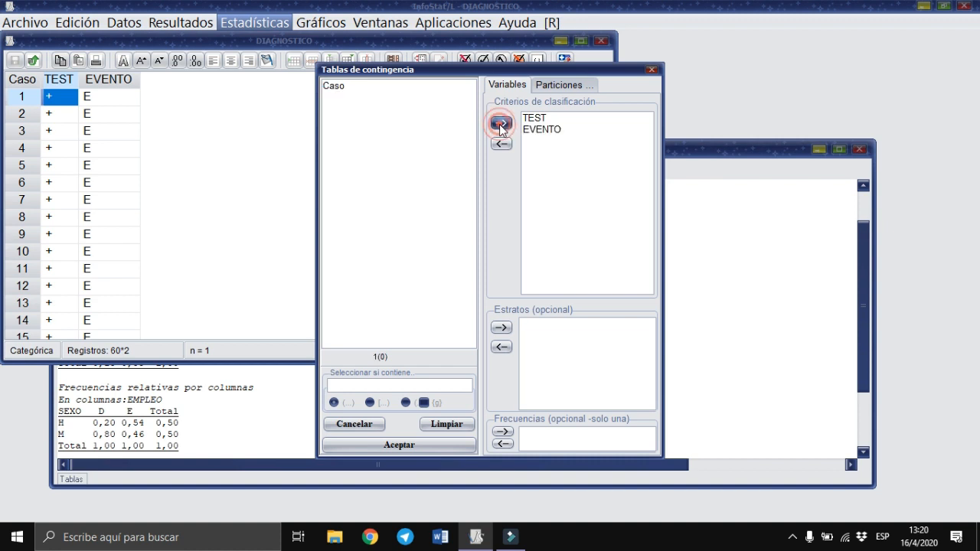
click(405, 448)
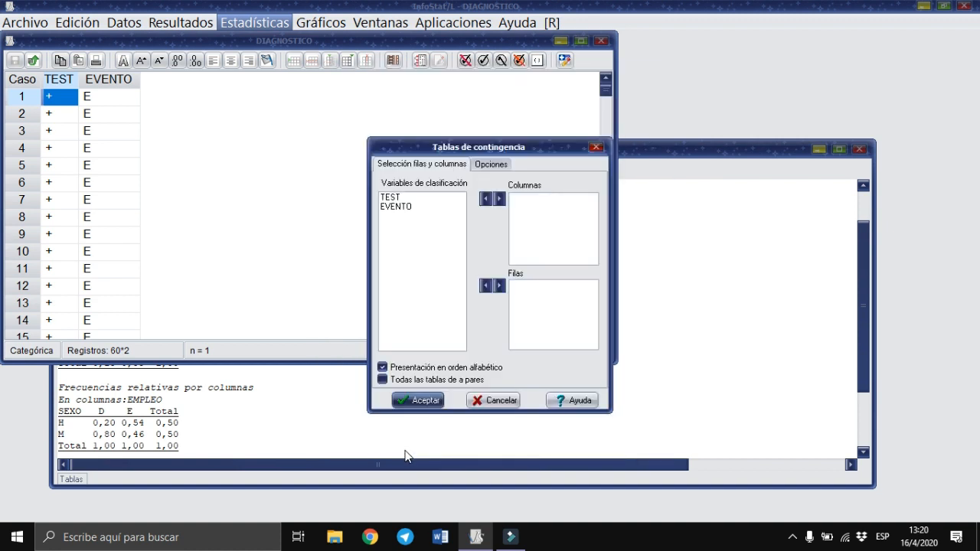
Step: Place EVENTO in the columns and TEST in the rows, and generate the absolute and relative frequency tables
click(400, 206)
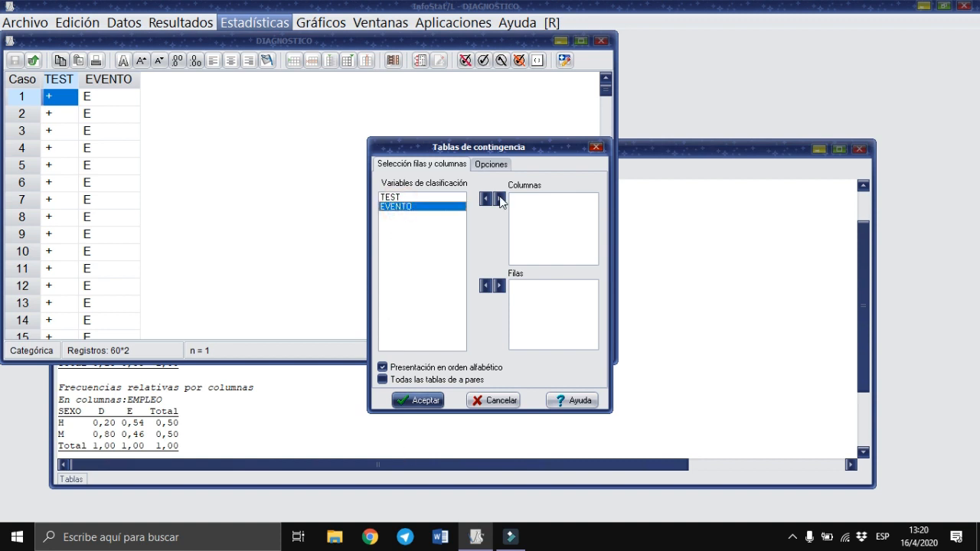
click(500, 199)
click(433, 197)
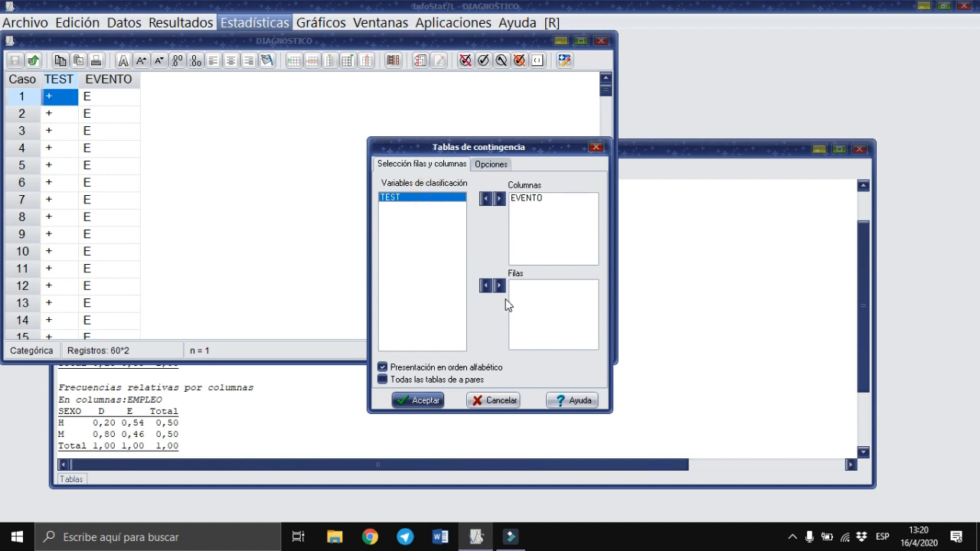
click(500, 285)
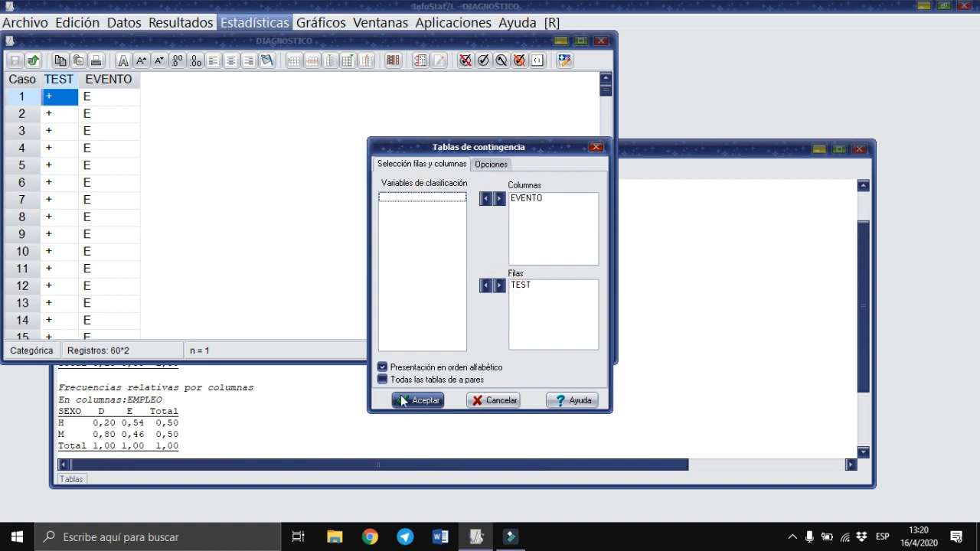
click(480, 163)
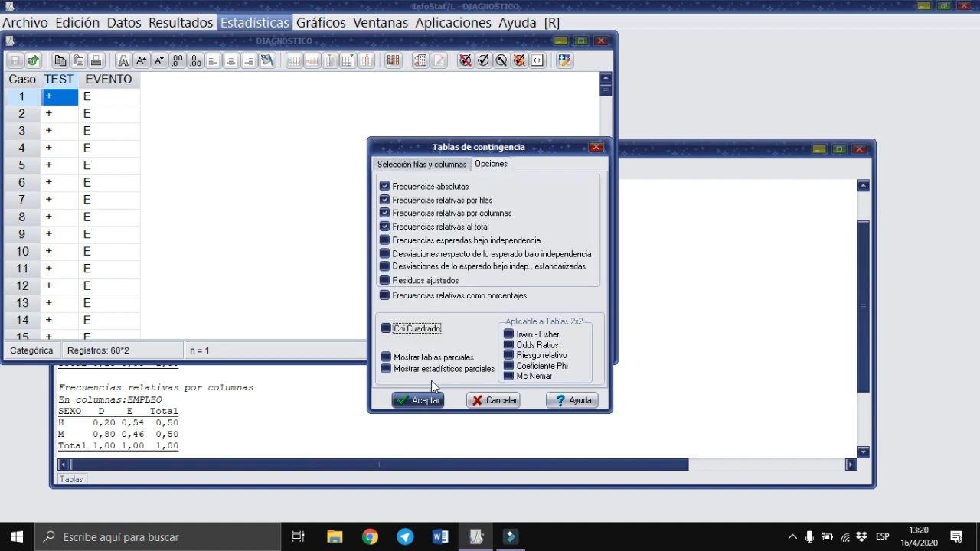
click(420, 400)
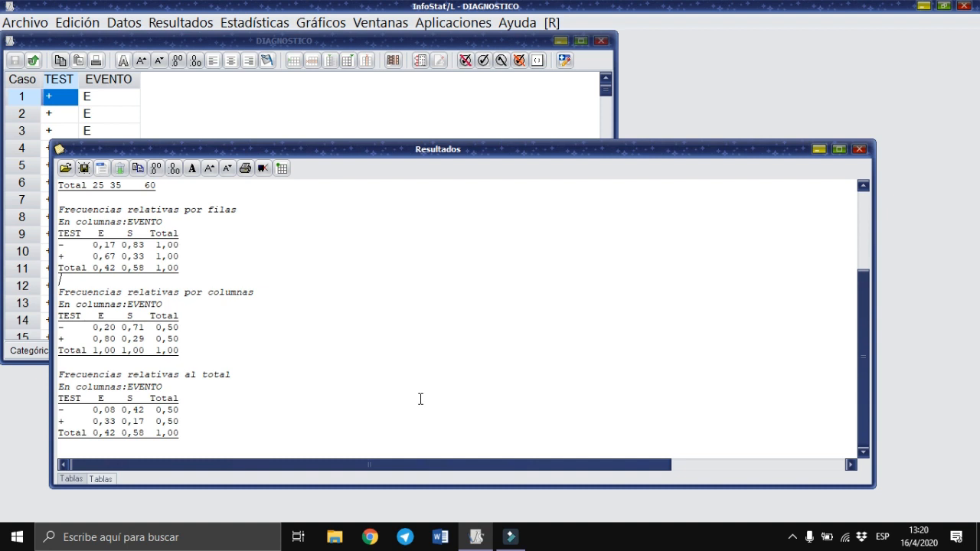
Step: Review the TEST by EVENTO tables of absolute frequencies and relative frequencies by rows and by columns
click(107, 259)
key(Up)
key(Up)
key(Up)
key(Up)
key(Down)
key(Down)
key(Down)
key(Down)
key(Down)
click(864, 186)
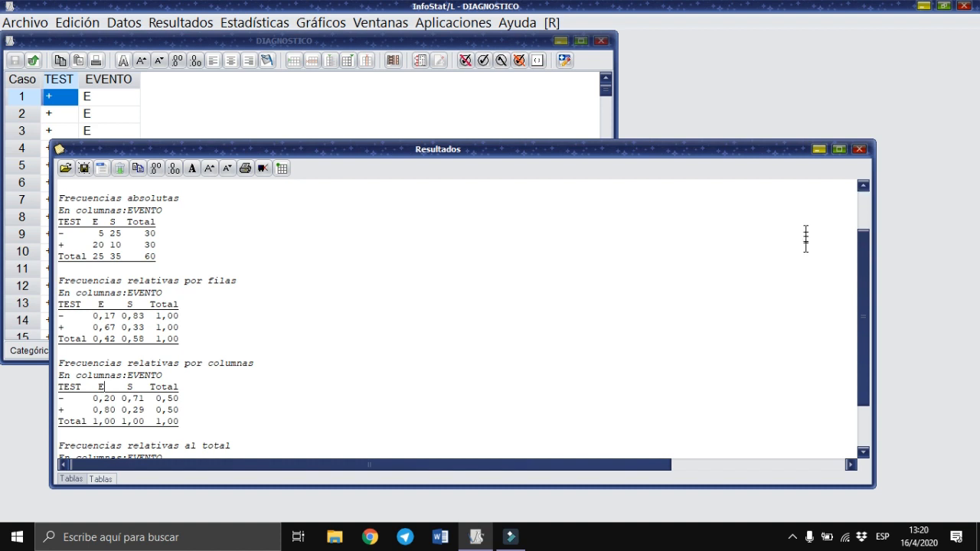
click(863, 455)
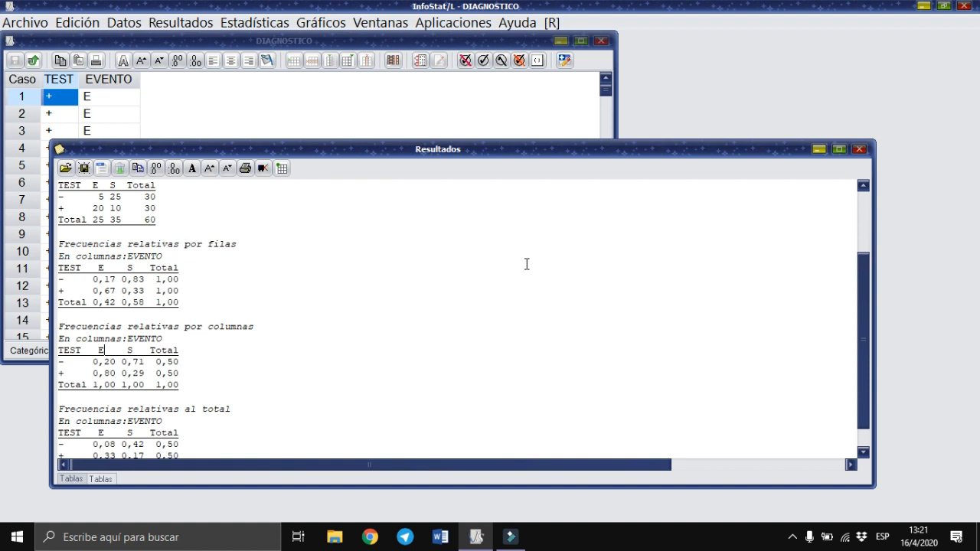
Step: Compare the counts of negative and positive tests in event E with the row-relative and column-relative frequencies for E and S
double_click(99, 197)
double_click(98, 208)
click(102, 219)
click(105, 290)
click(138, 280)
click(108, 373)
click(140, 361)
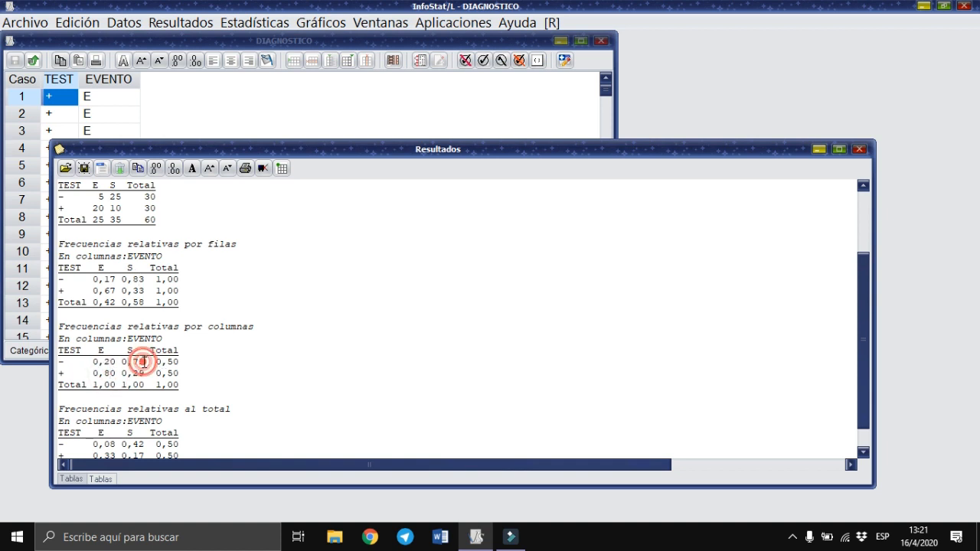
Step: Examine the column-relative frequencies of positive tests in E and negative tests in S, plus the frequencies relative to the total
click(97, 374)
click(141, 359)
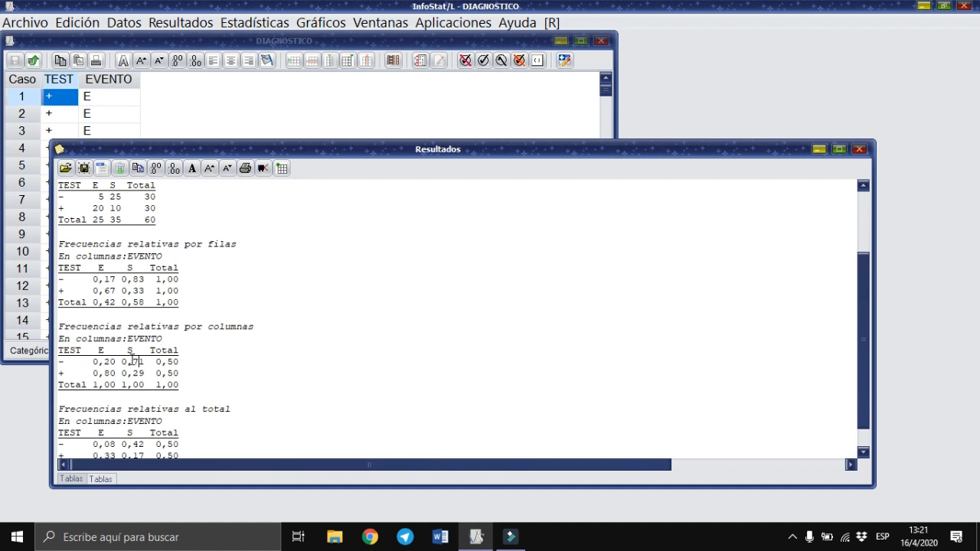
click(109, 373)
click(124, 361)
scroll(863, 453, down, 1)
click(863, 453)
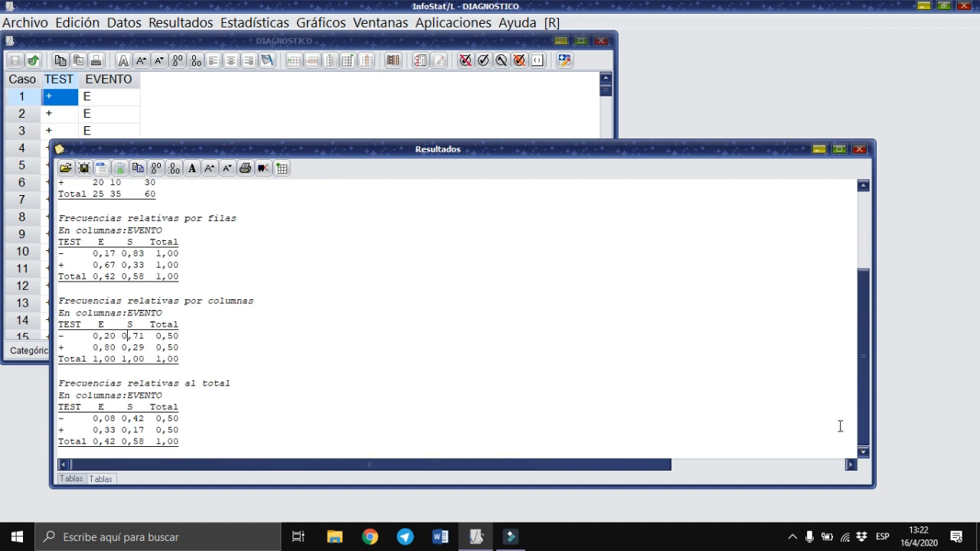
click(276, 365)
Step: Examine the row-relative frequencies of event E among positive tests and event S among negative tests
click(864, 186)
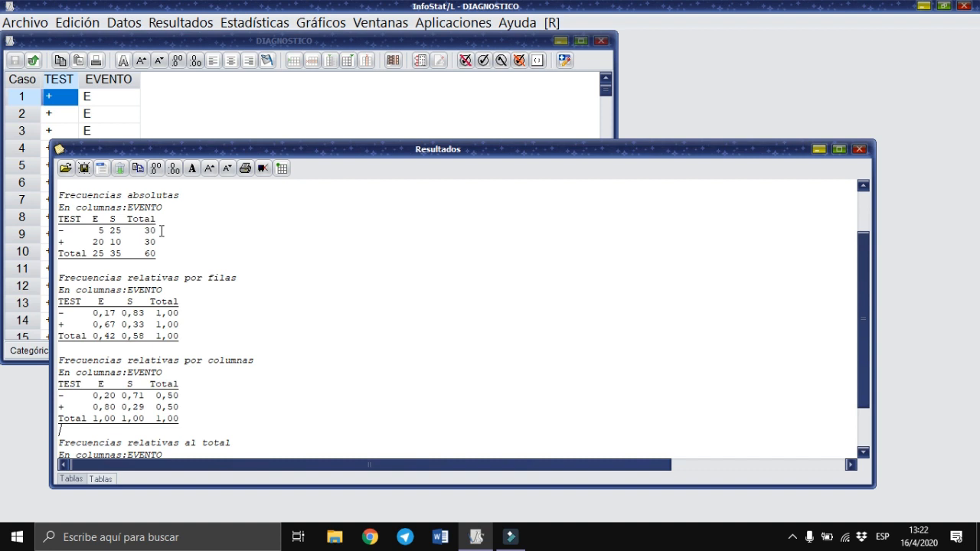
click(107, 325)
click(129, 313)
click(865, 453)
click(866, 454)
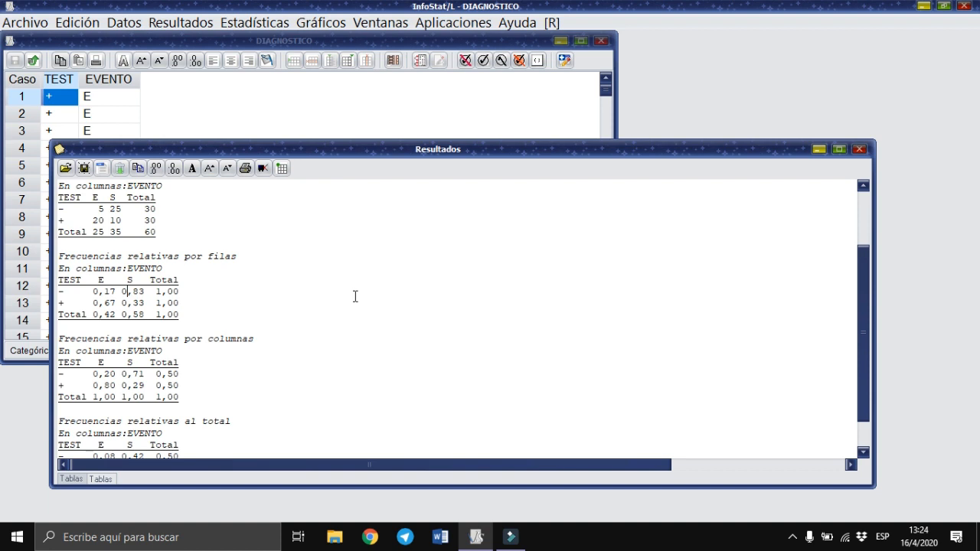
Step: Close the results window and the DIAGNOSTICO table, returning to the EMPLEO table
click(859, 149)
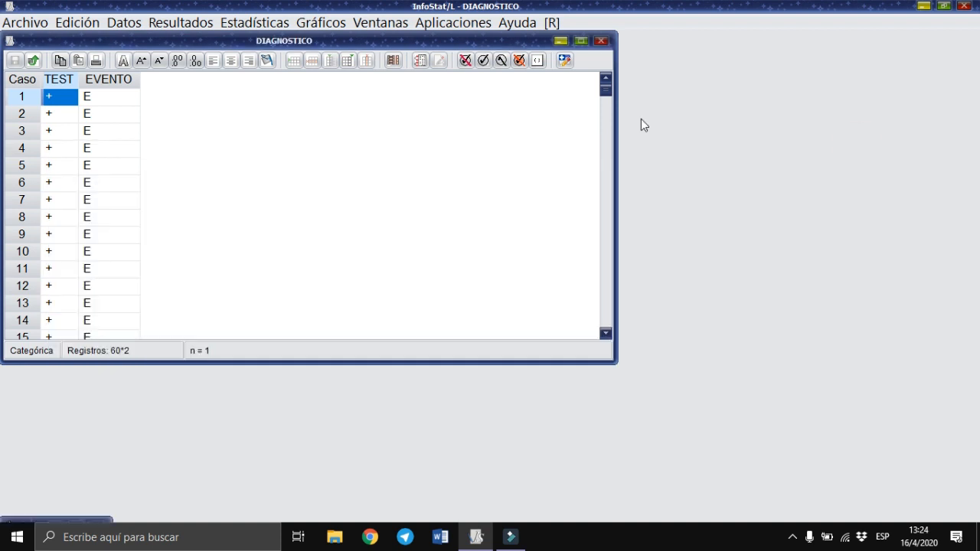
click(601, 41)
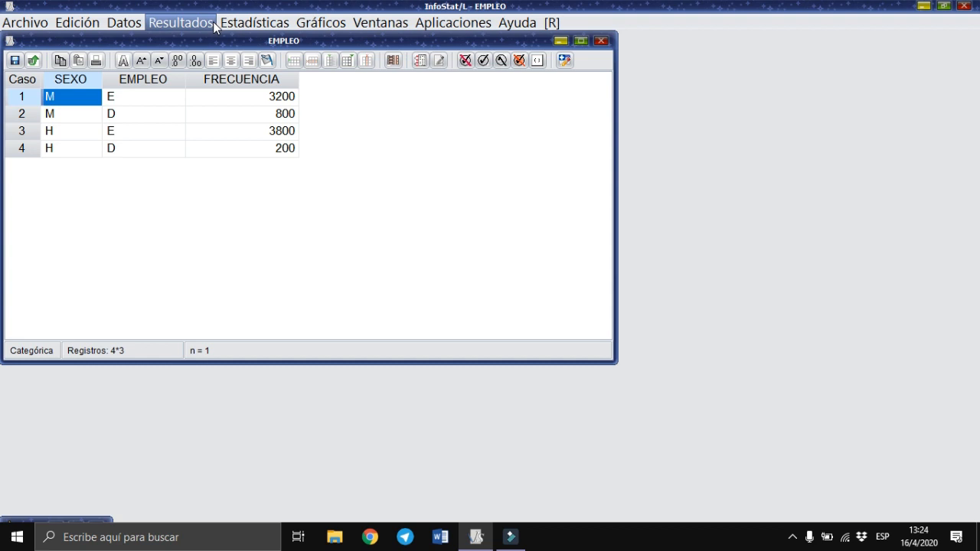
click(237, 27)
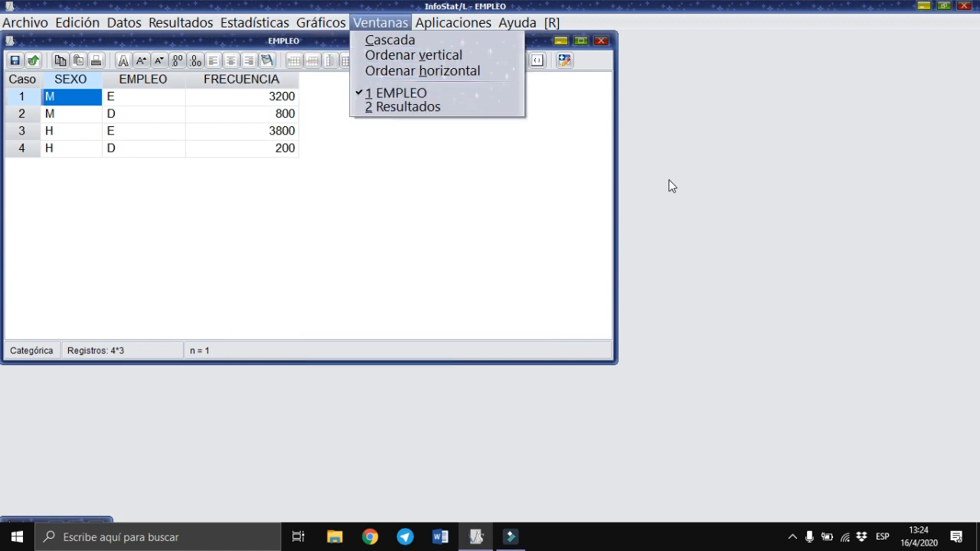
click(668, 184)
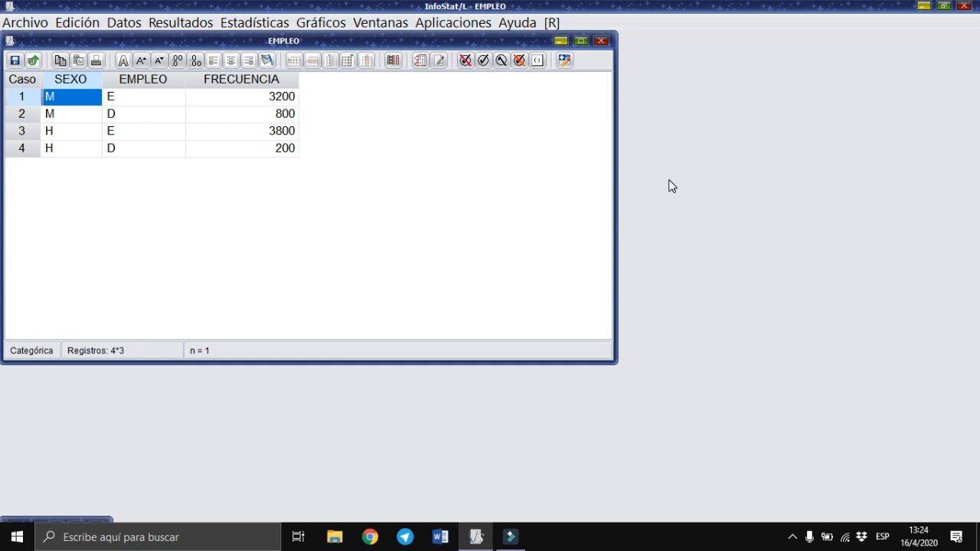